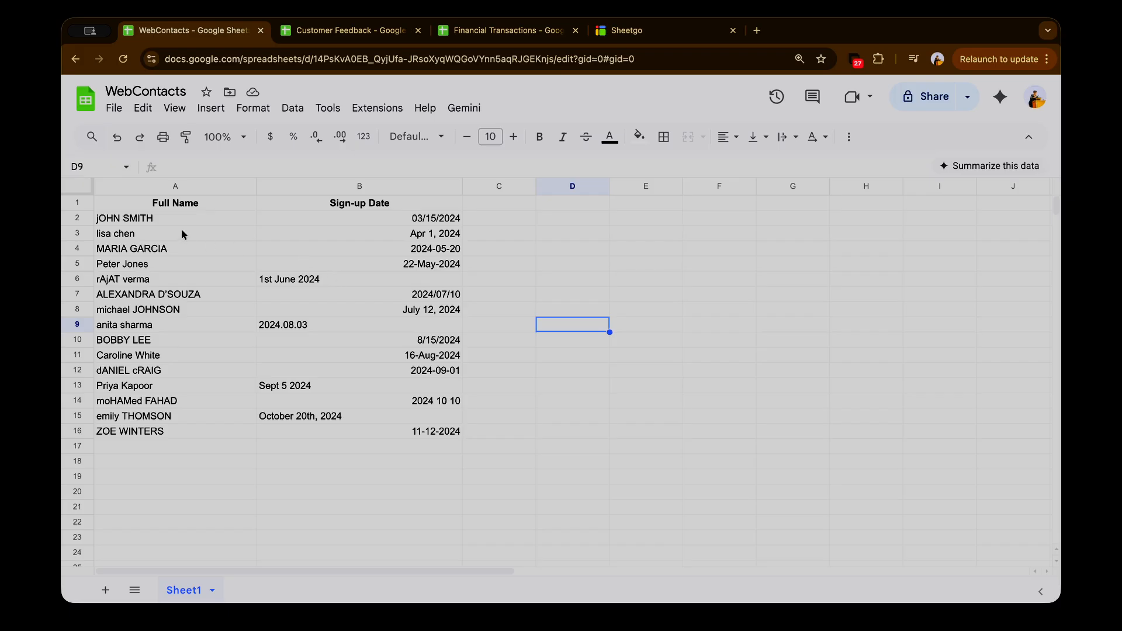
# Examine the Full Name and Sign-up Date columns in WebContacts for inconsistent capitalization and date formats
pyautogui.moveTo(108, 216); pyautogui.dragTo(443, 441)
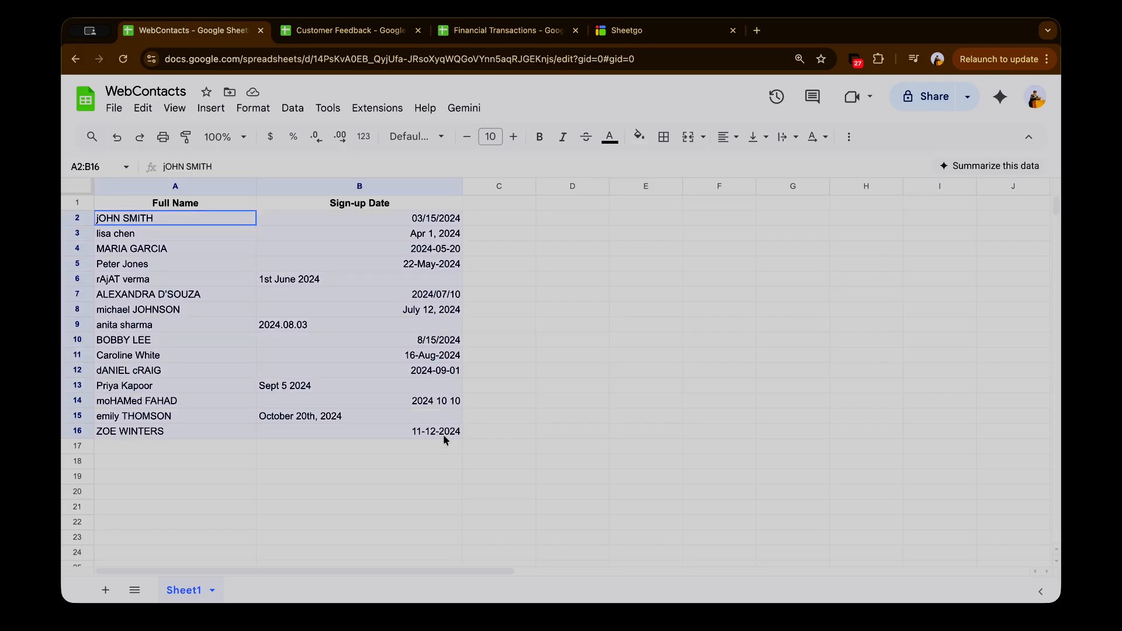
pyautogui.click(445, 440)
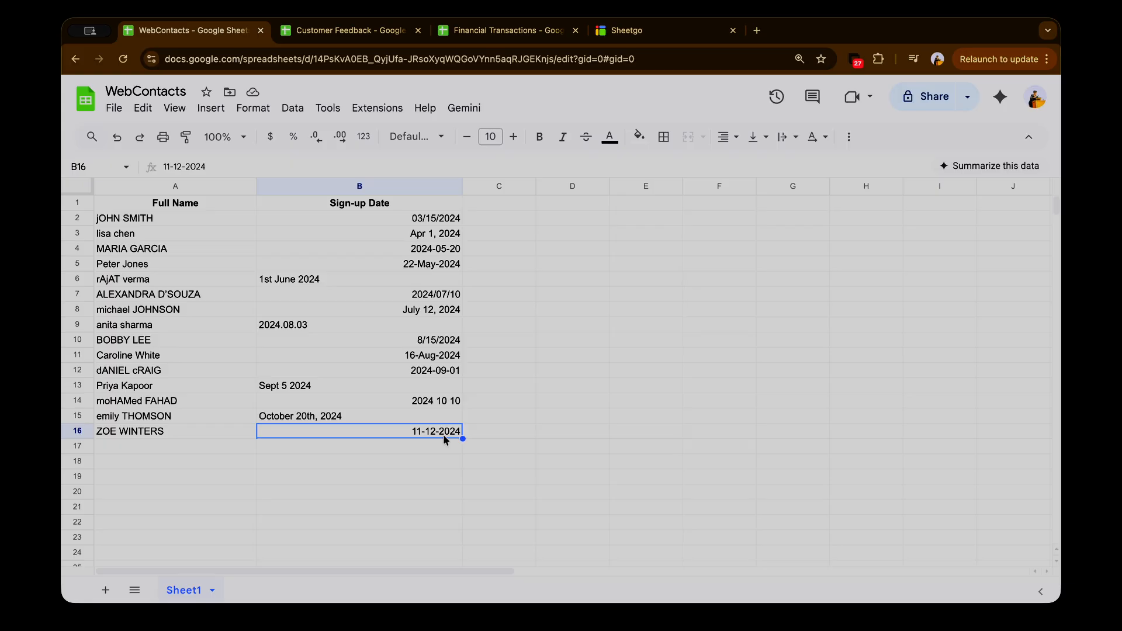
pyautogui.click(524, 359)
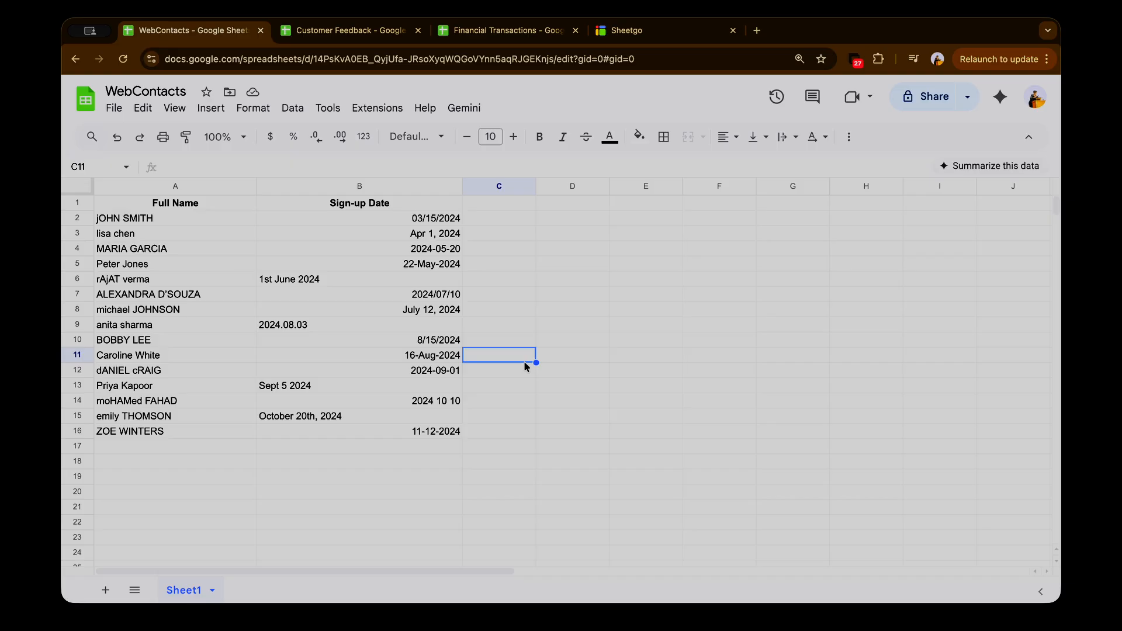
pyautogui.click(343, 311)
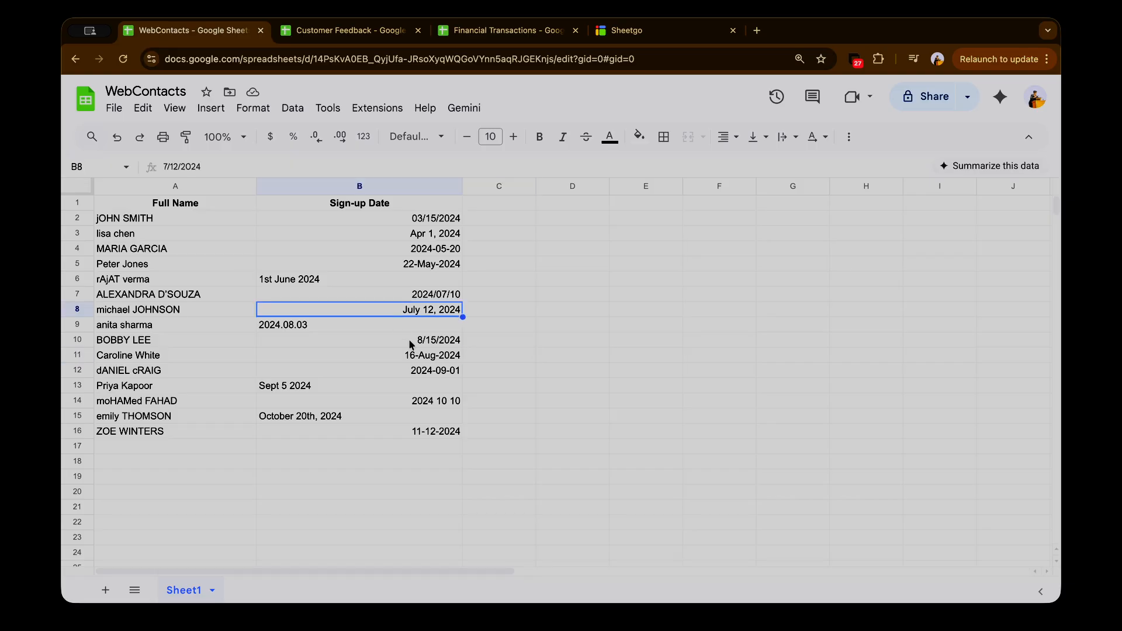
pyautogui.click(567, 371)
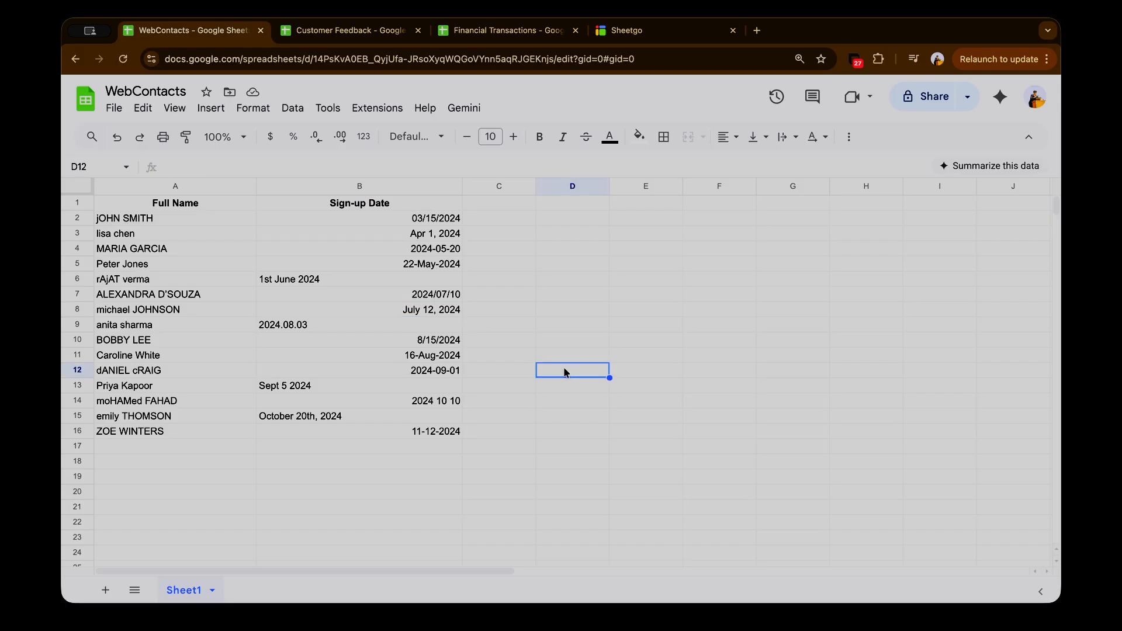
pyautogui.click(416, 312)
pyautogui.click(576, 286)
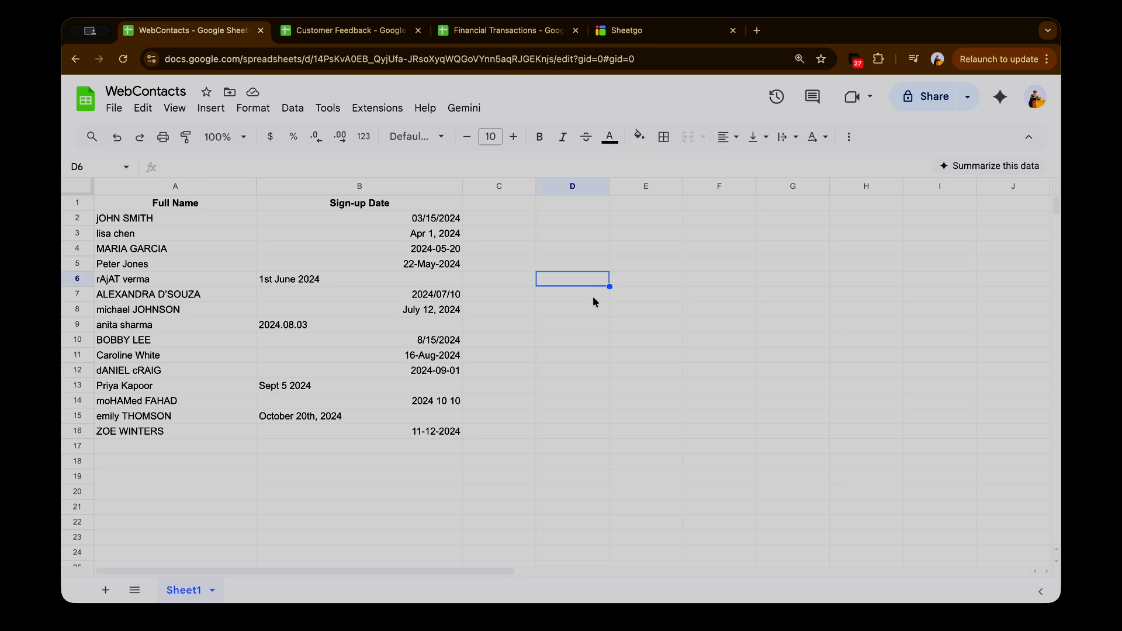
pyautogui.scroll(-2, 605, 317)
pyautogui.scroll(2, 605, 317)
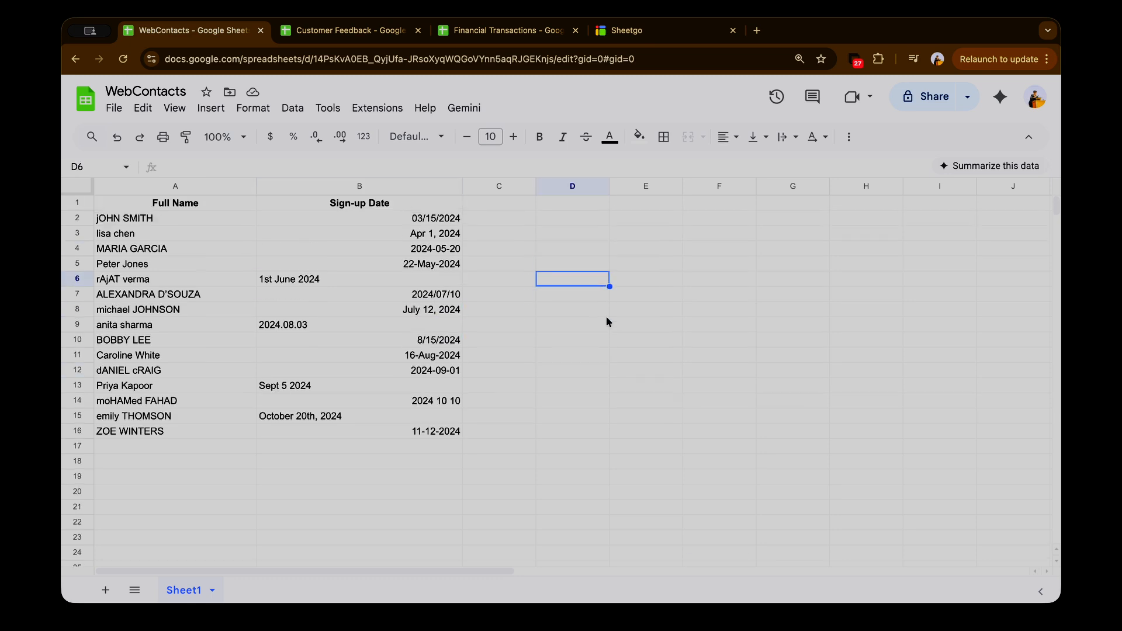
# Switch to Sheetgo and create a new workflow
pyautogui.click(641, 32)
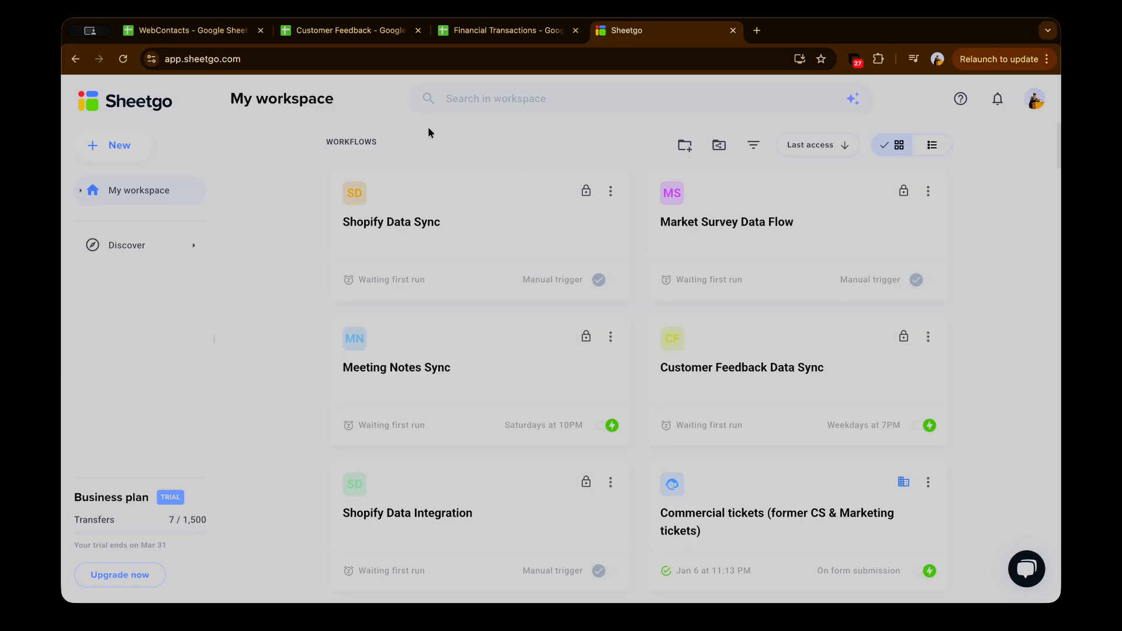
pyautogui.click(117, 160)
pyautogui.click(140, 173)
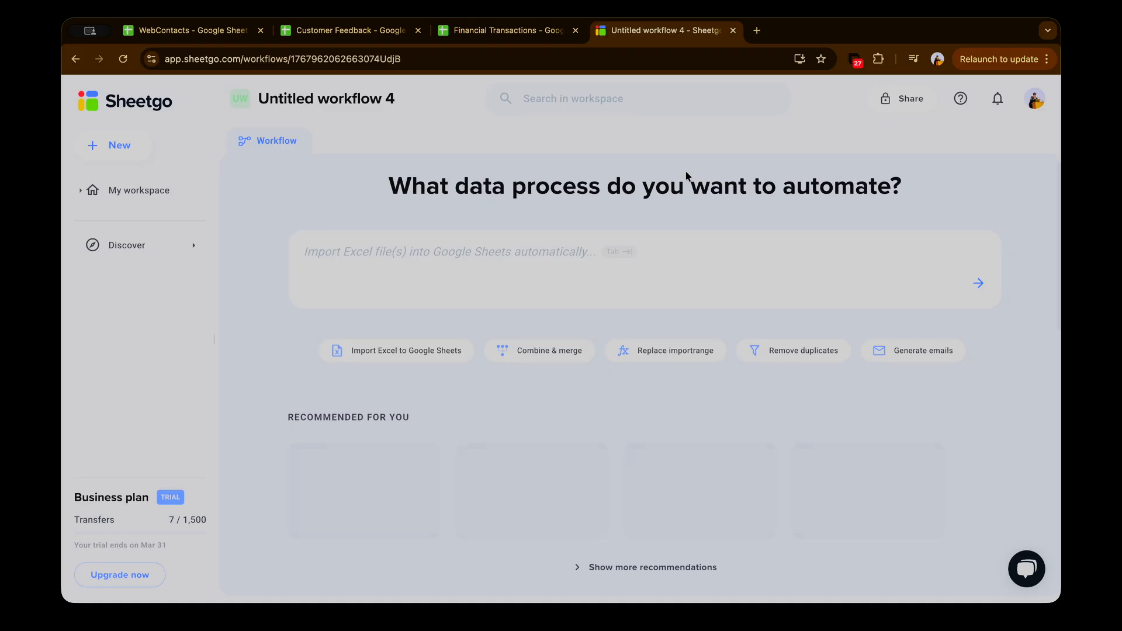
# Look over the automation suggestions and start building the workflow from a blank one
pyautogui.scroll(-1, 664, 192)
pyautogui.click(489, 245)
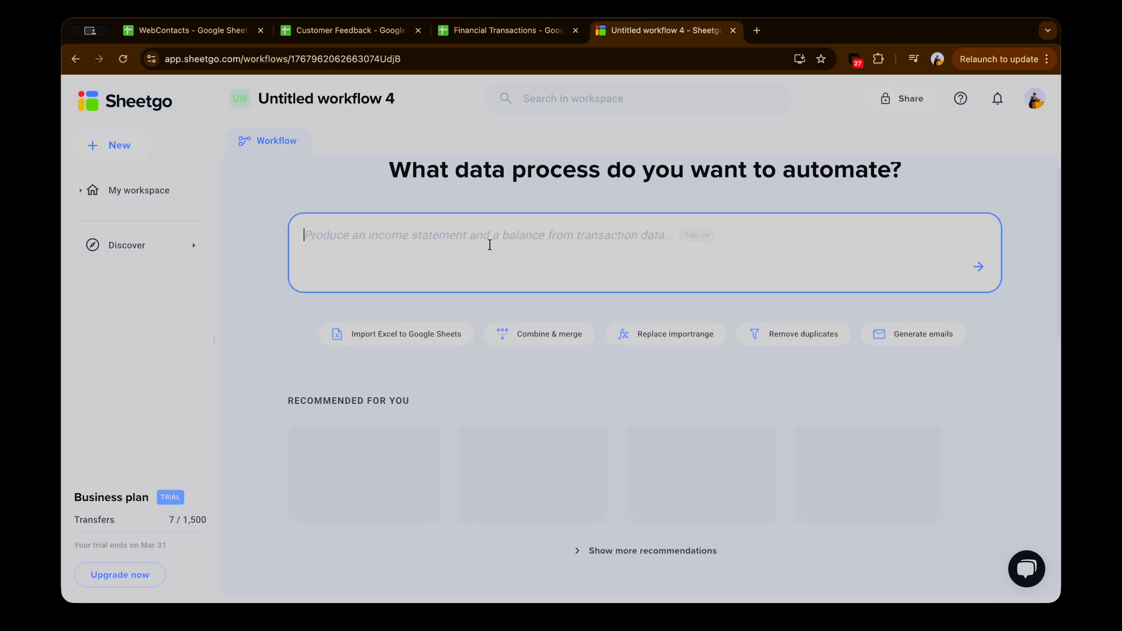
pyautogui.scroll(1, 490, 244)
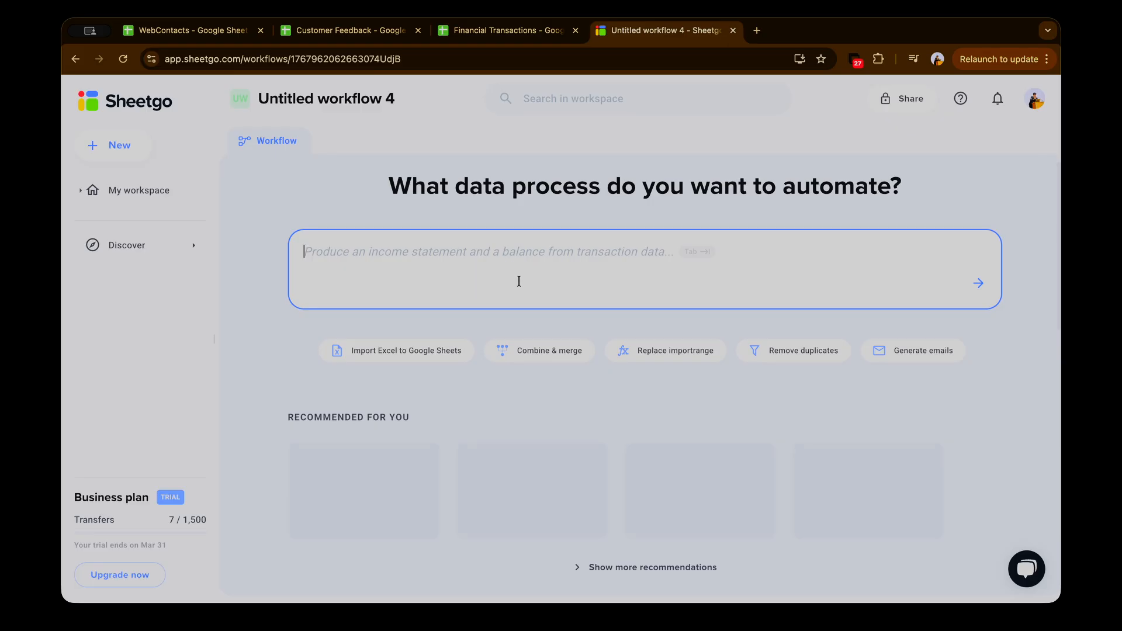
pyautogui.scroll(-3, 553, 344)
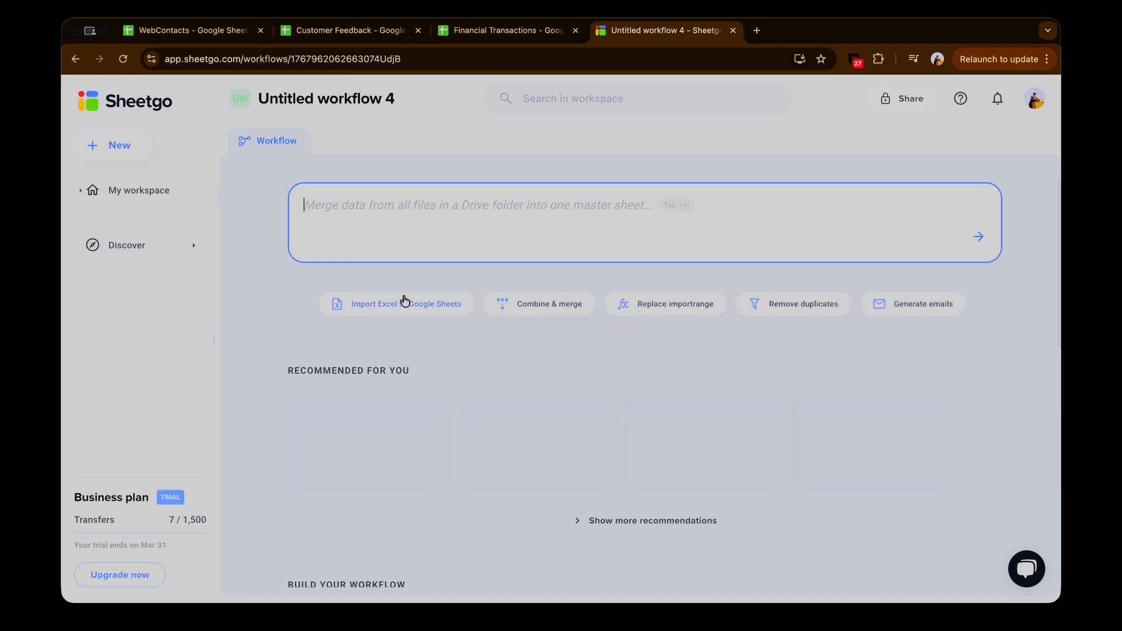
pyautogui.scroll(-5, 405, 300)
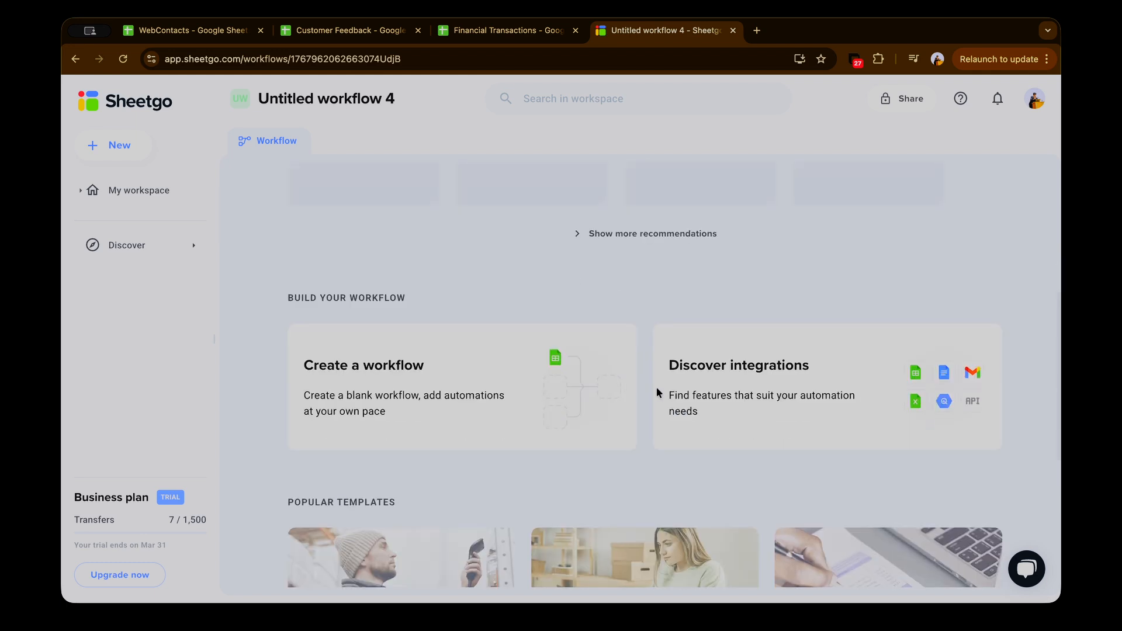
pyautogui.click(449, 380)
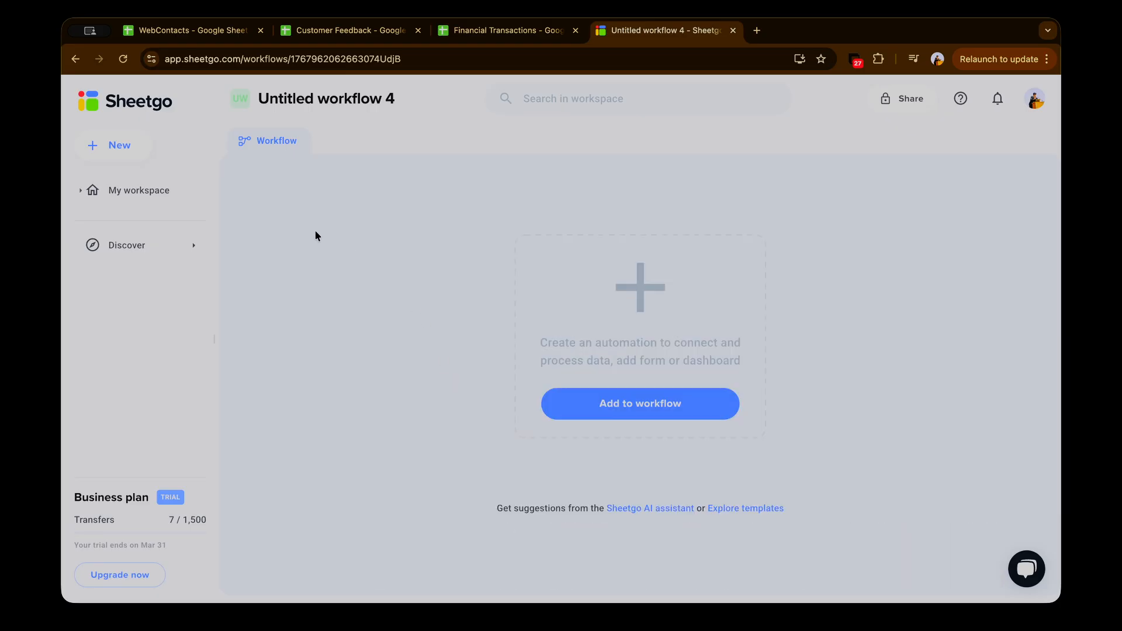
# Add an automation to the workflow with the Google Sheets file WebContacts as its source
pyautogui.click(640, 416)
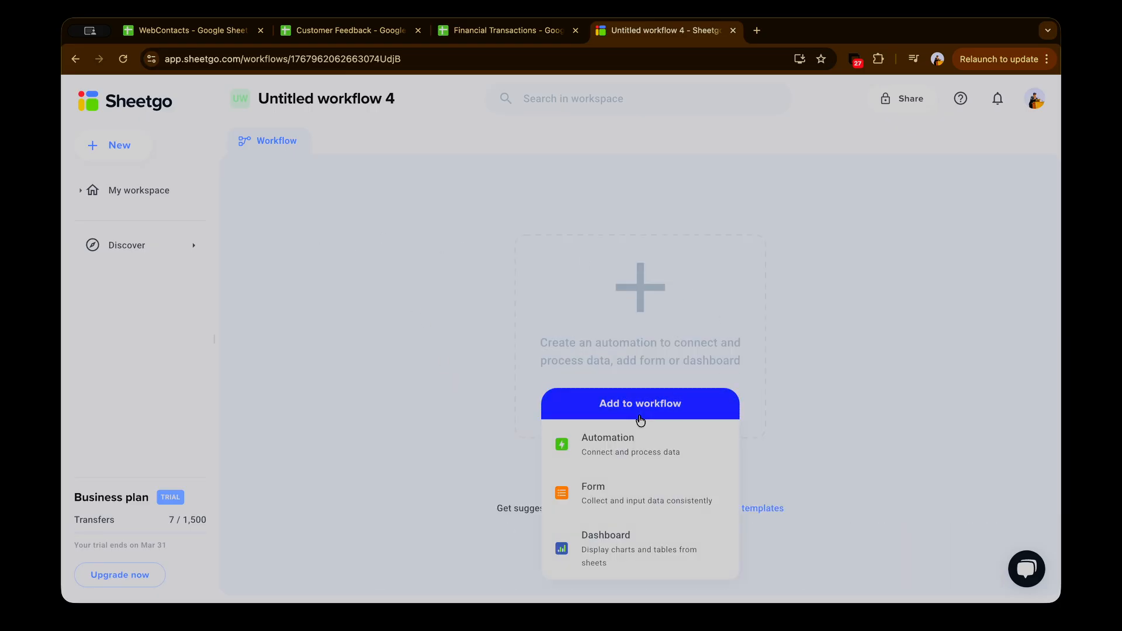
pyautogui.click(638, 459)
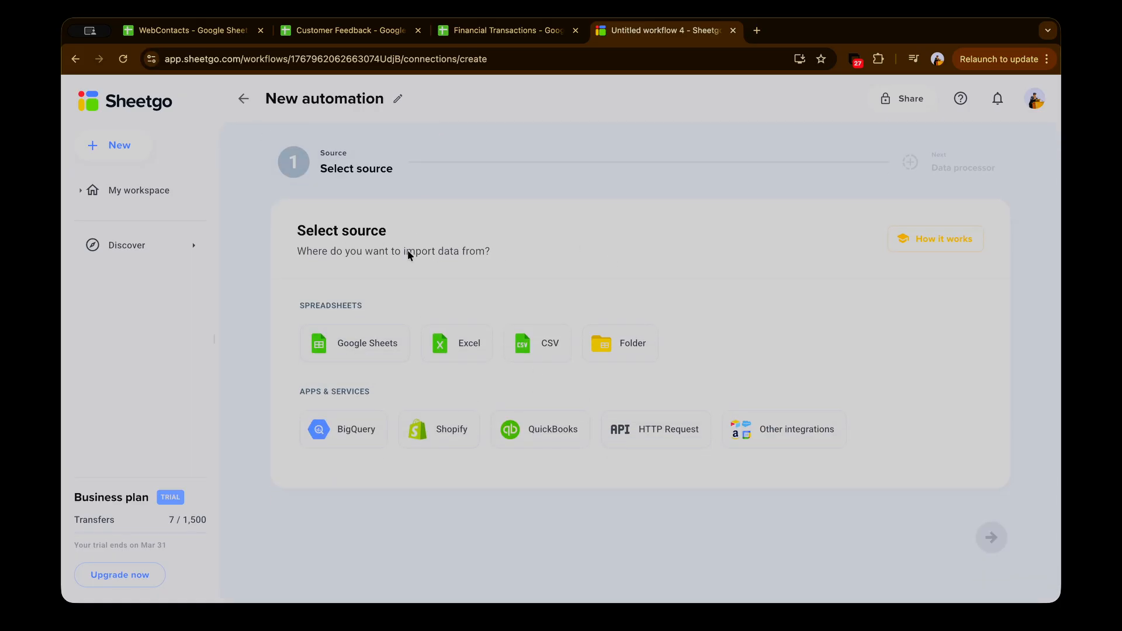
pyautogui.click(356, 347)
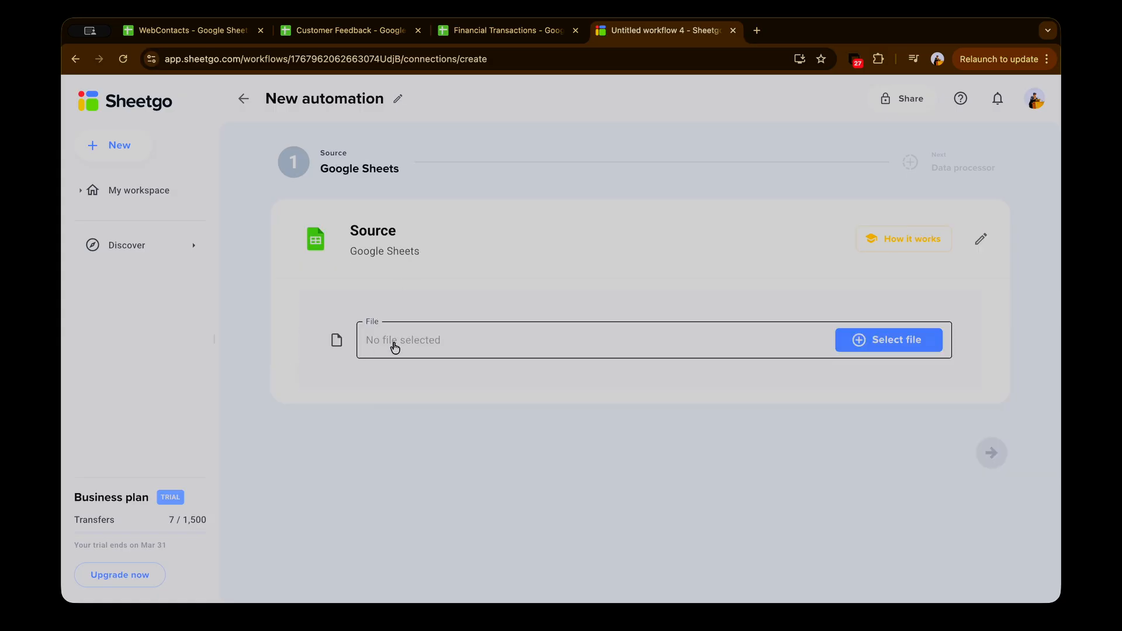
pyautogui.click(689, 346)
pyautogui.write('WebContacts')
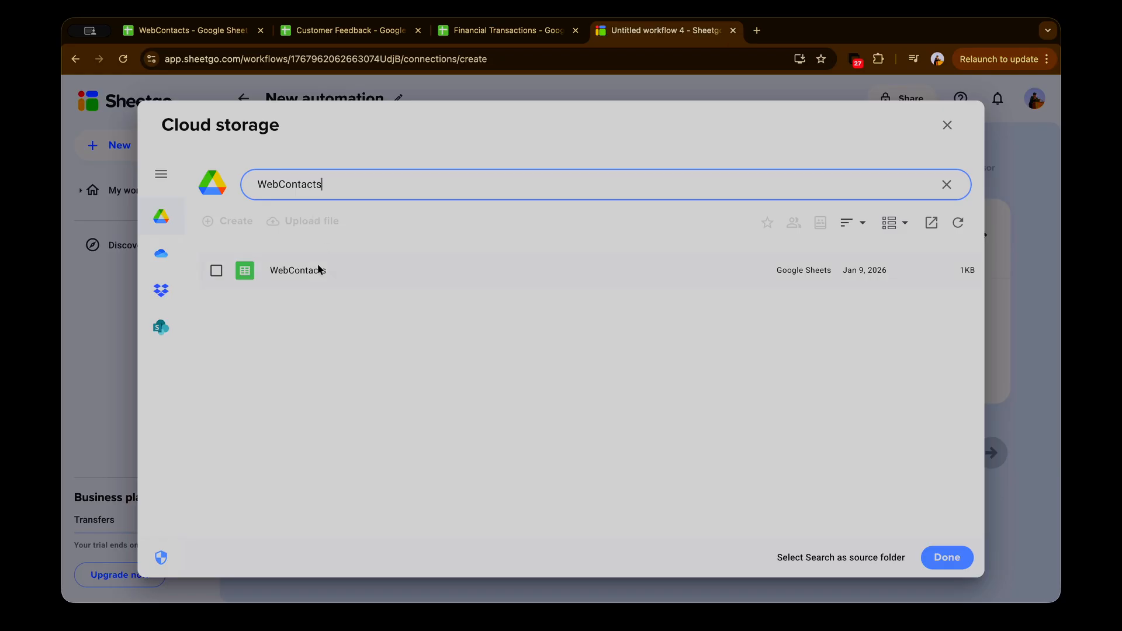
pyautogui.click(215, 270)
pyautogui.click(956, 558)
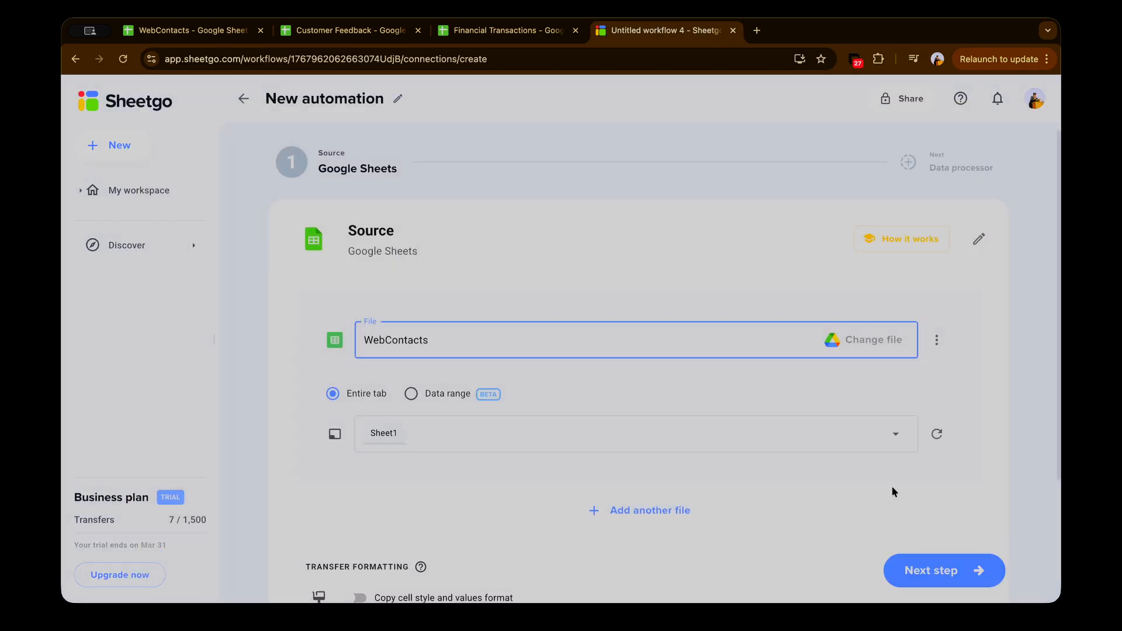
pyautogui.click(938, 570)
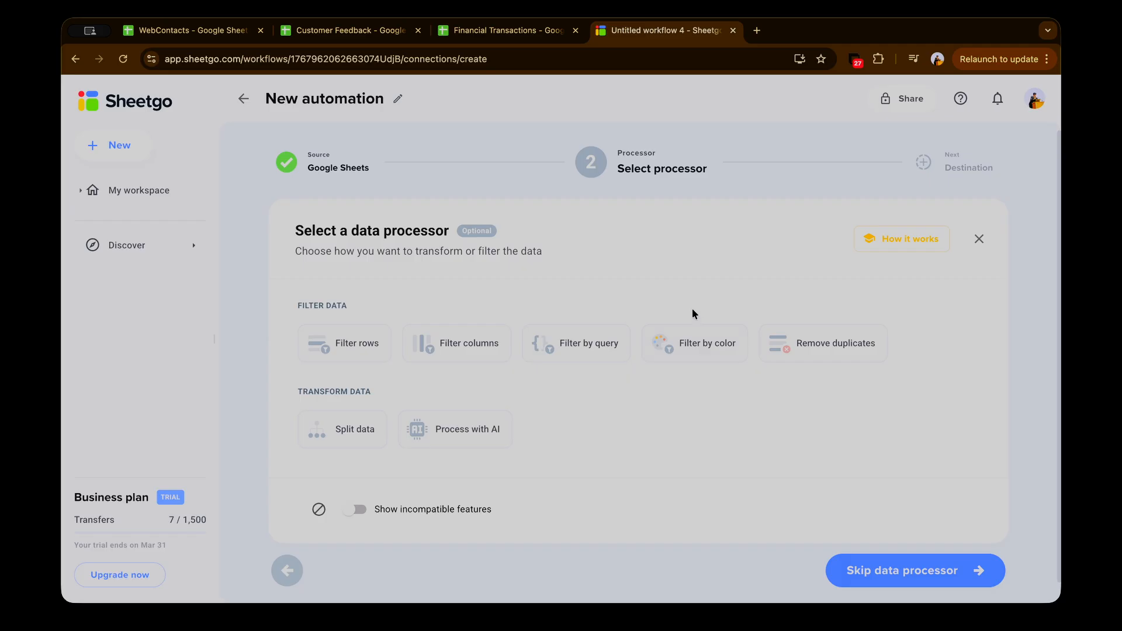
# Add Process with AI, instructing it to proper-case Full Name, remove extra spaces, and convert all Sign-up Date dates to YYYY-MM-DD format
pyautogui.click(475, 430)
pyautogui.write('In the Full Name column, make all text proper case and remove any extra spaces. In the Sign-up Date column, convert all dates to the YYYY-MM-DD format.')
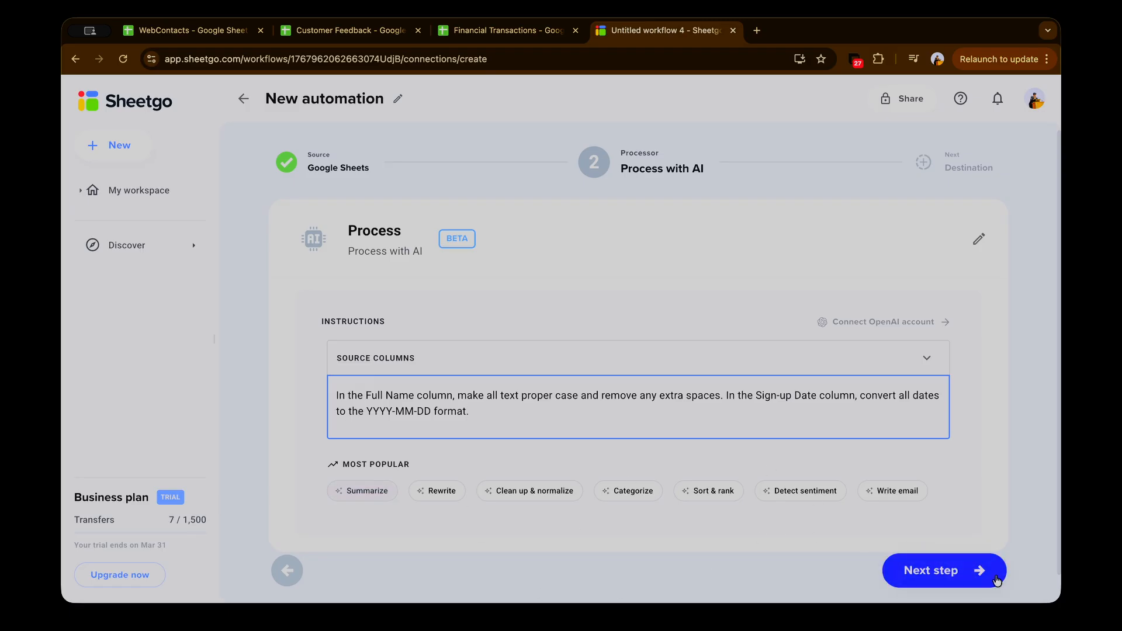
pyautogui.click(942, 570)
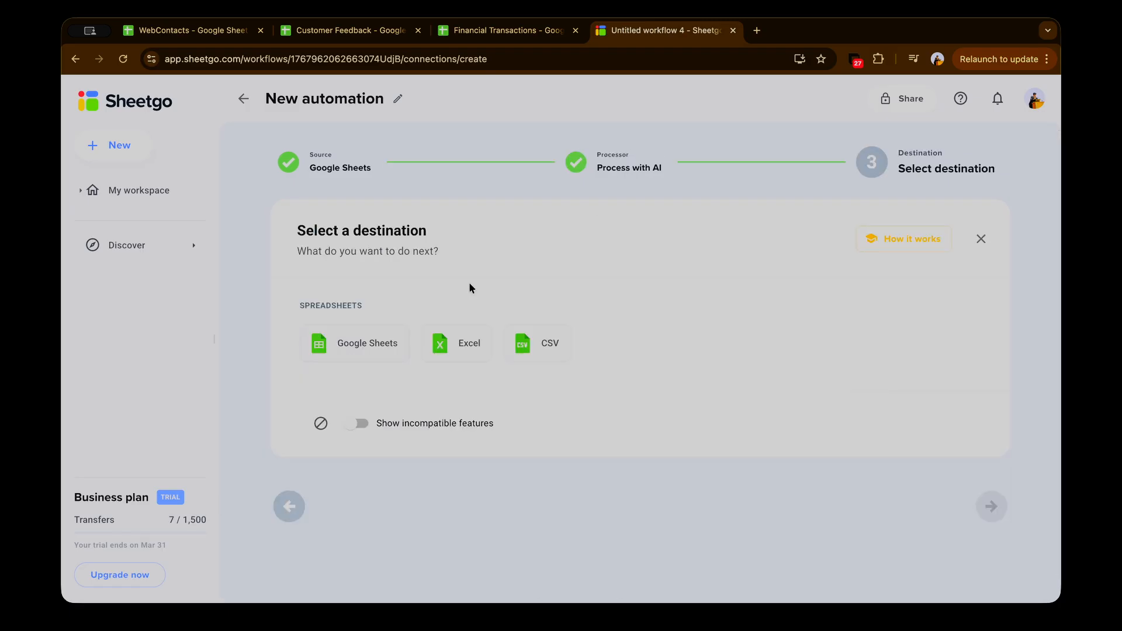
# Choose Google Sheets as the automation's destination and look over the new file and tab name settings
pyautogui.click(363, 345)
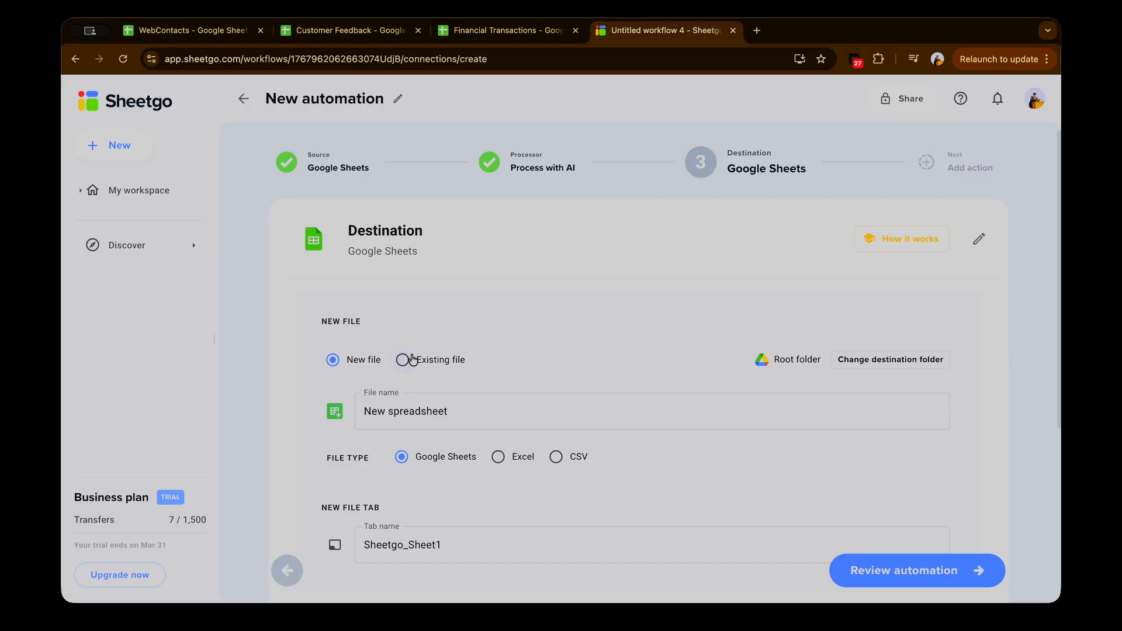
pyautogui.scroll(-1, 326, 385)
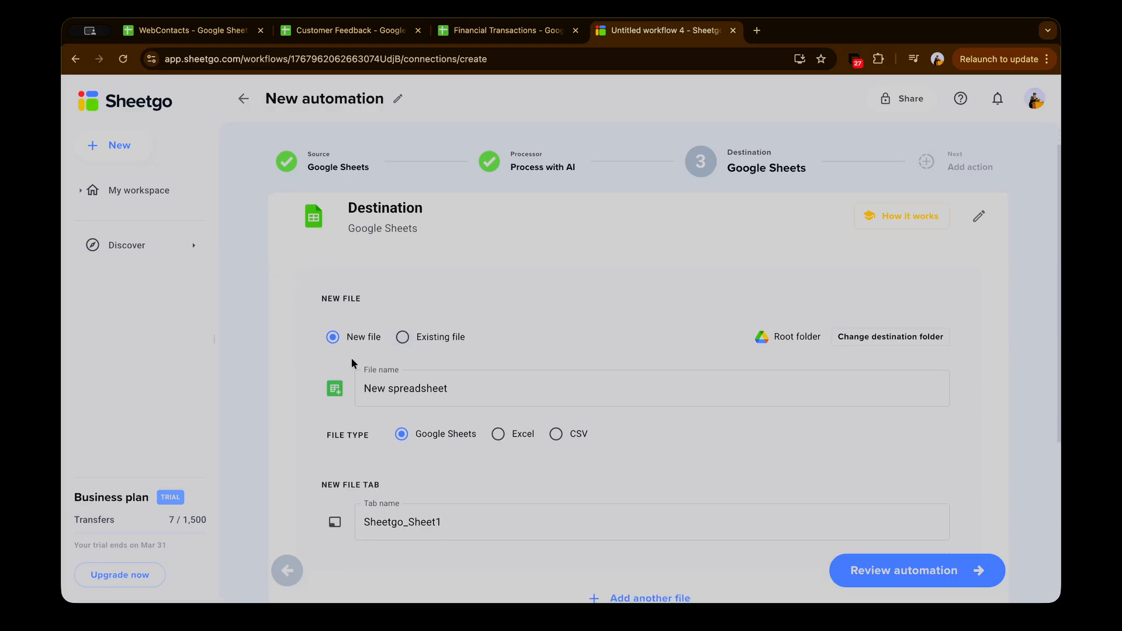
pyautogui.tripleClick(437, 396)
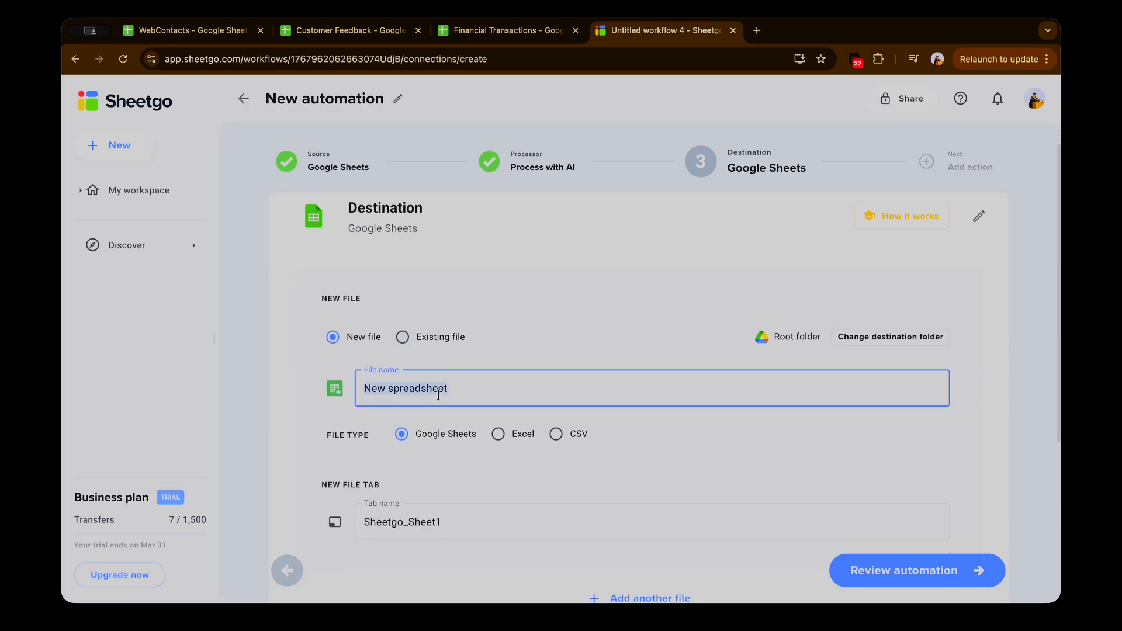
pyautogui.tripleClick(482, 519)
pyautogui.click(618, 492)
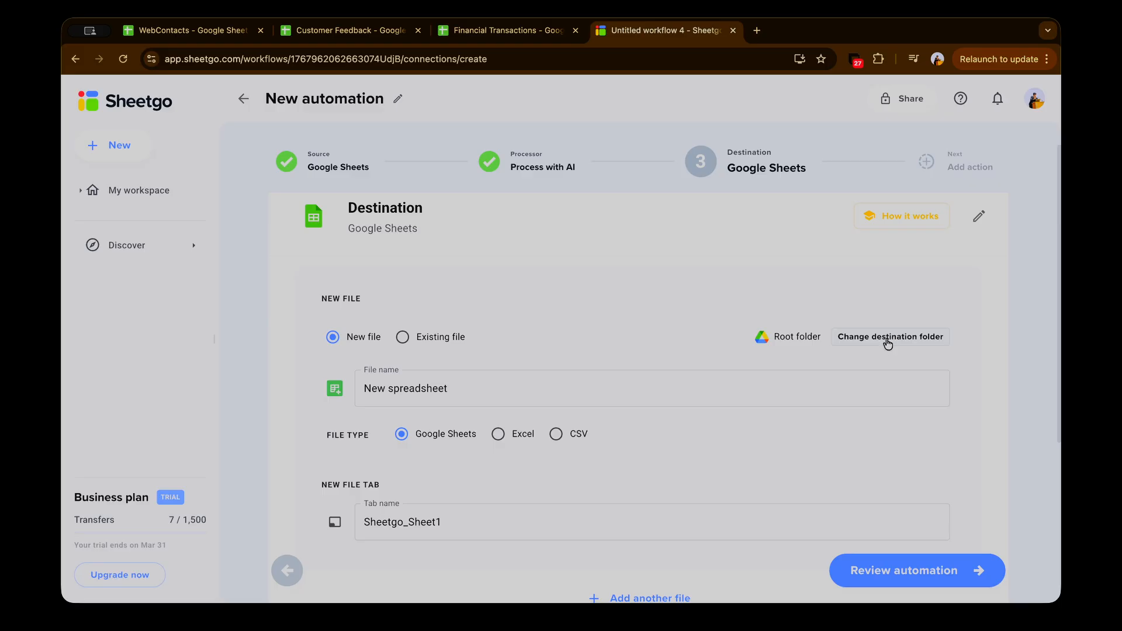
# Send the output to the existing WebContacts file and proceed to the automation review
pyautogui.click(414, 341)
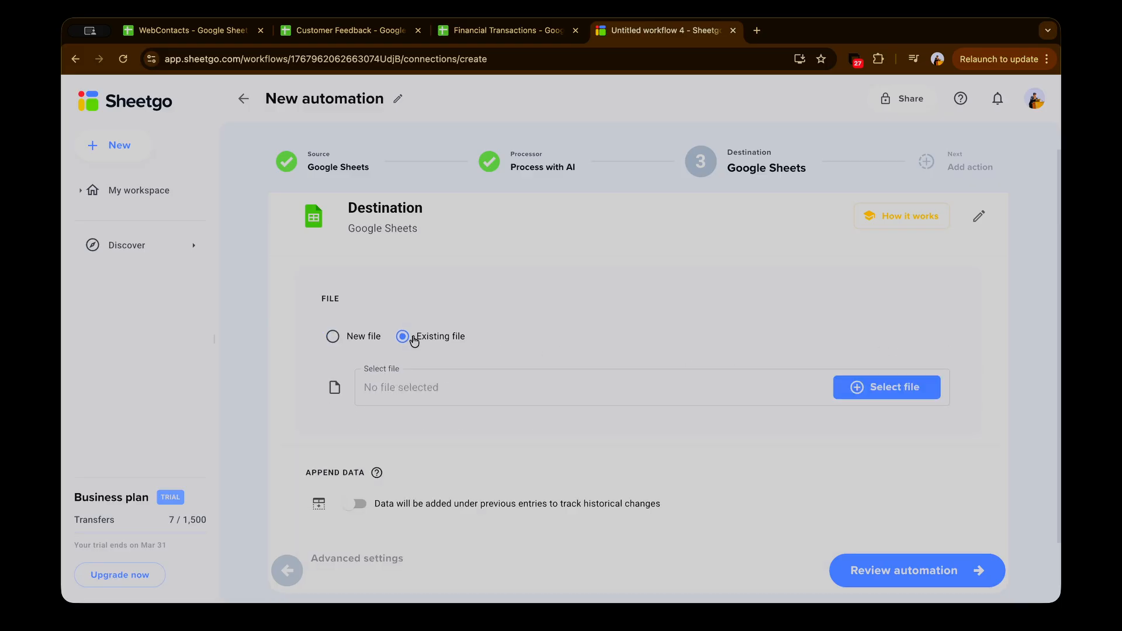
pyautogui.click(925, 388)
pyautogui.write('WebContacts')
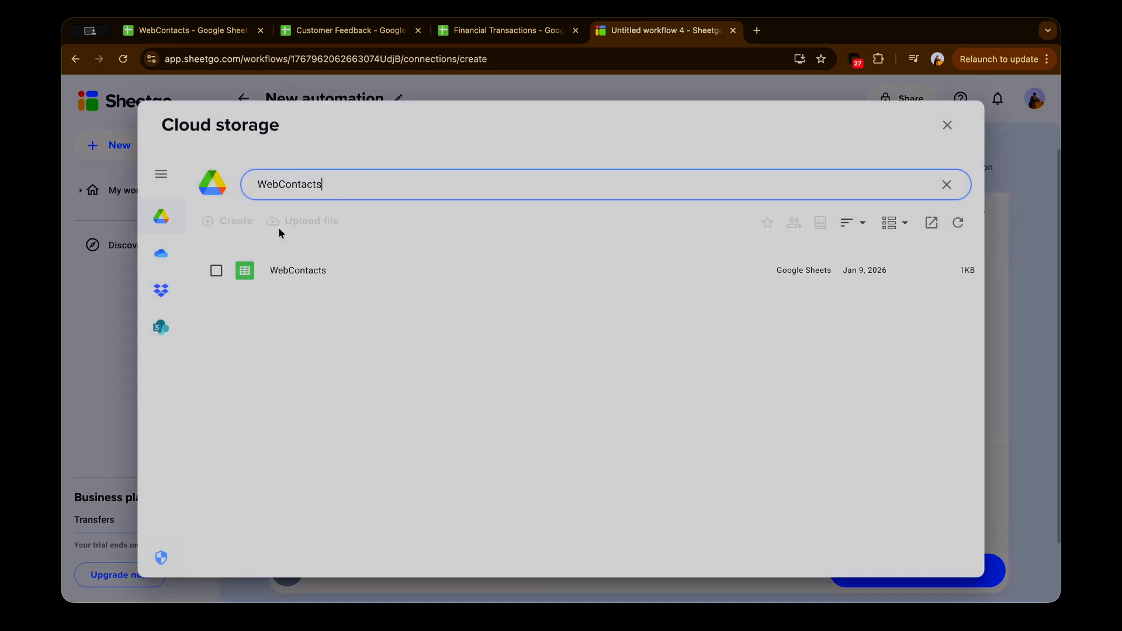
pyautogui.click(269, 269)
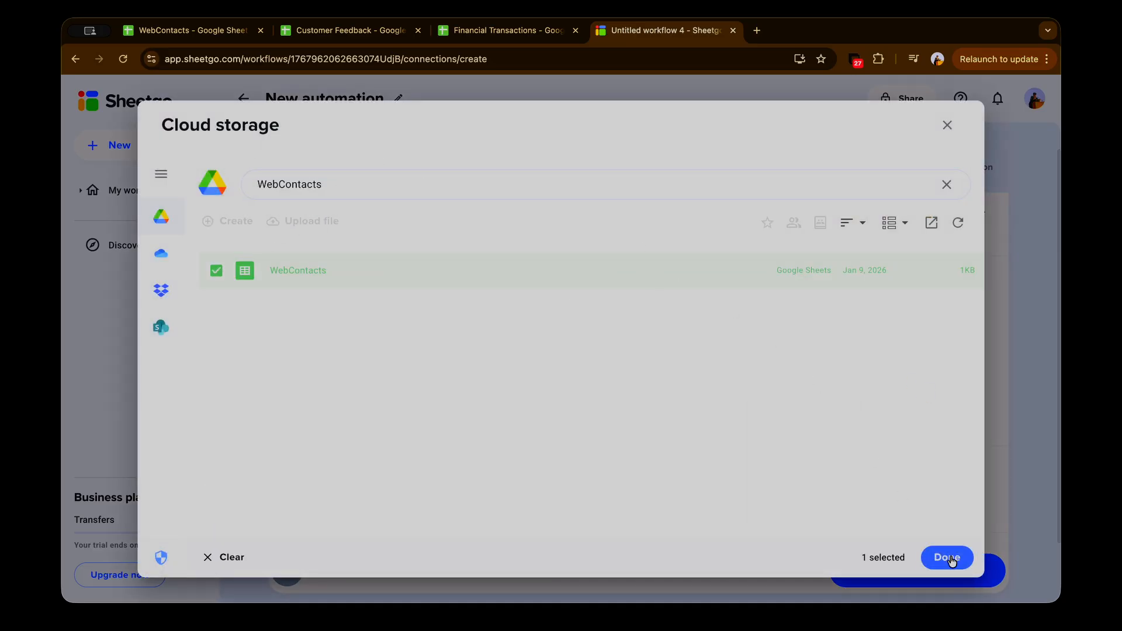
pyautogui.click(948, 558)
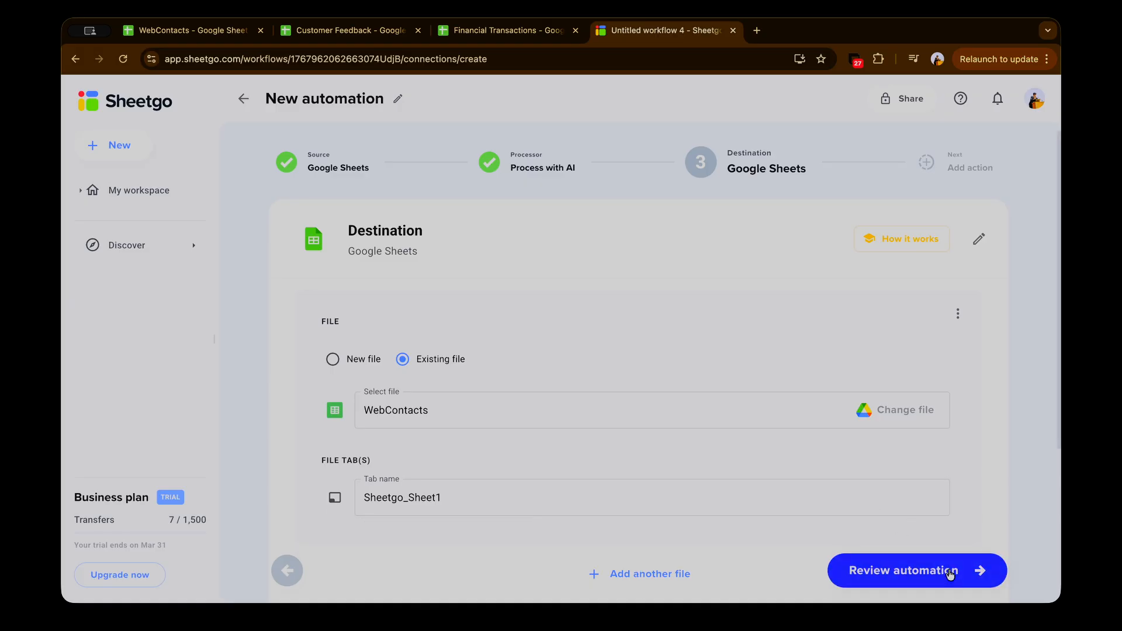
pyautogui.click(950, 574)
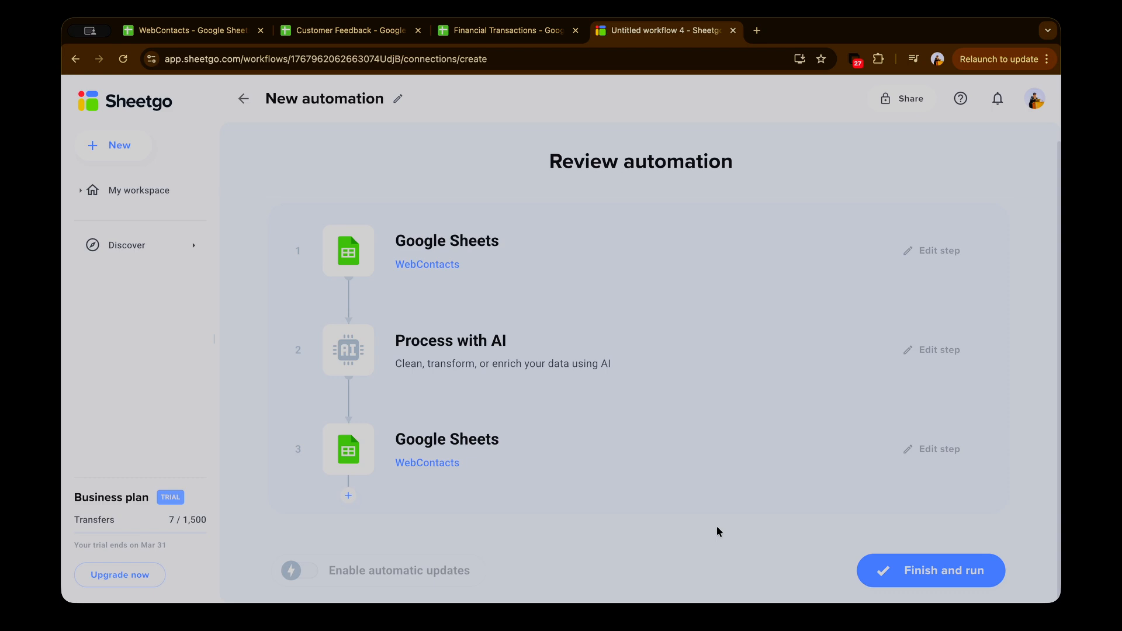
# Enable automatic updates for the automation, triggered based on a schedule
pyautogui.click(301, 570)
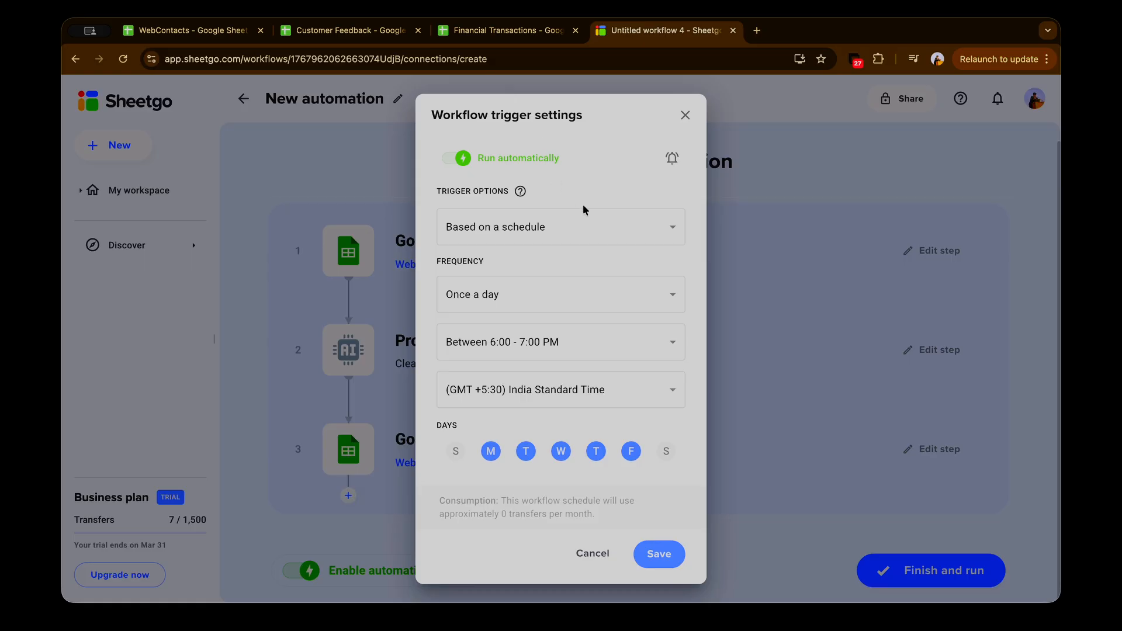
pyautogui.click(504, 228)
pyautogui.click(564, 234)
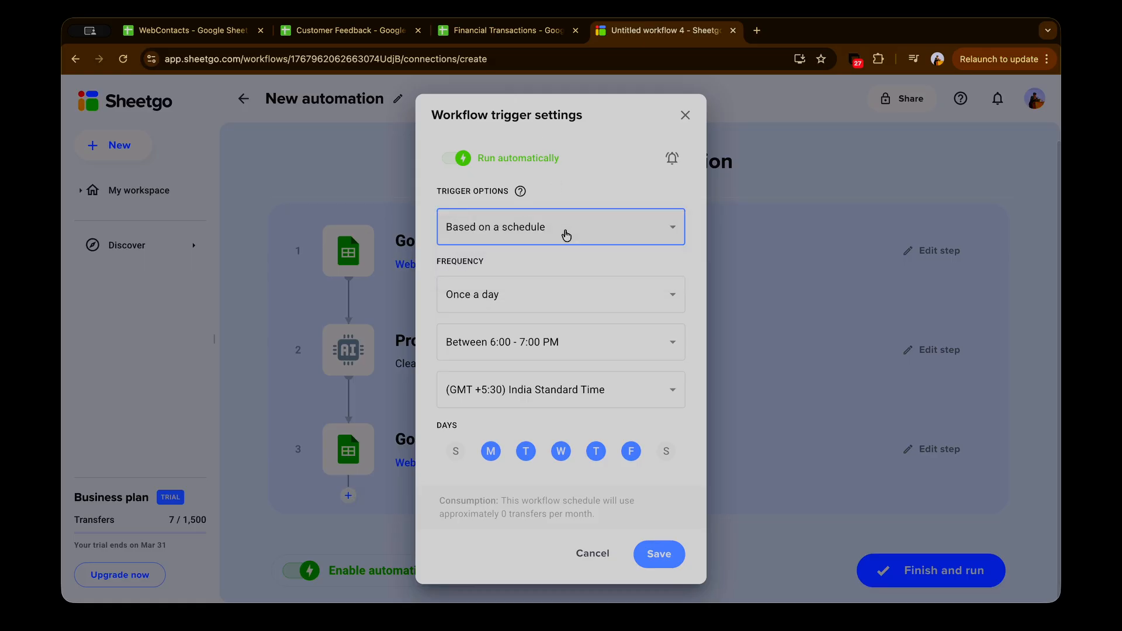
pyautogui.click(502, 292)
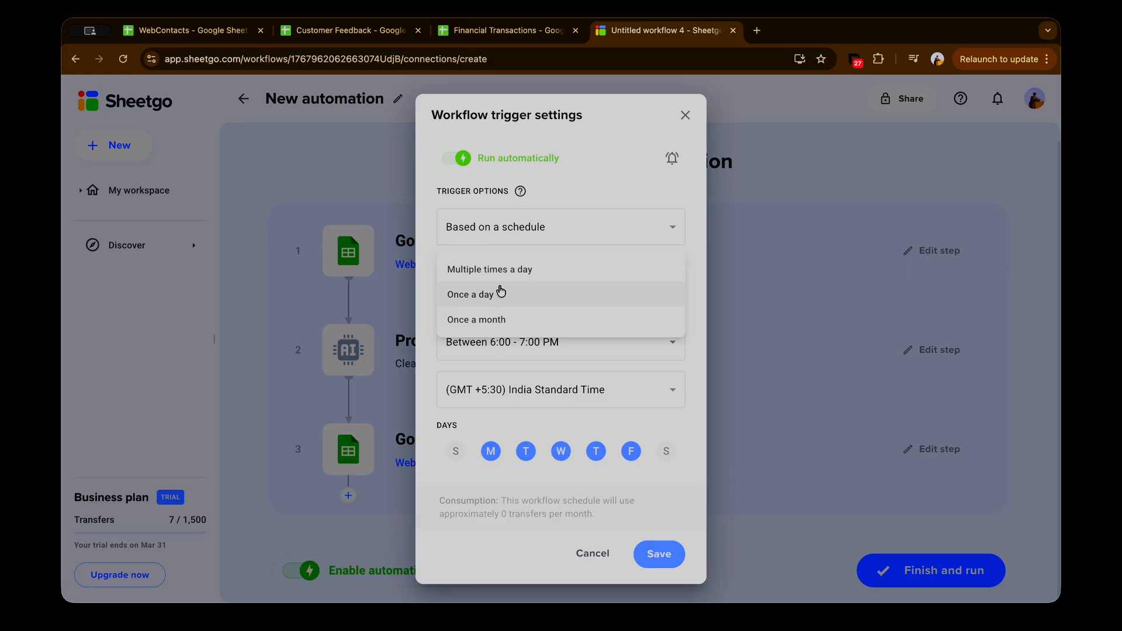
pyautogui.click(523, 269)
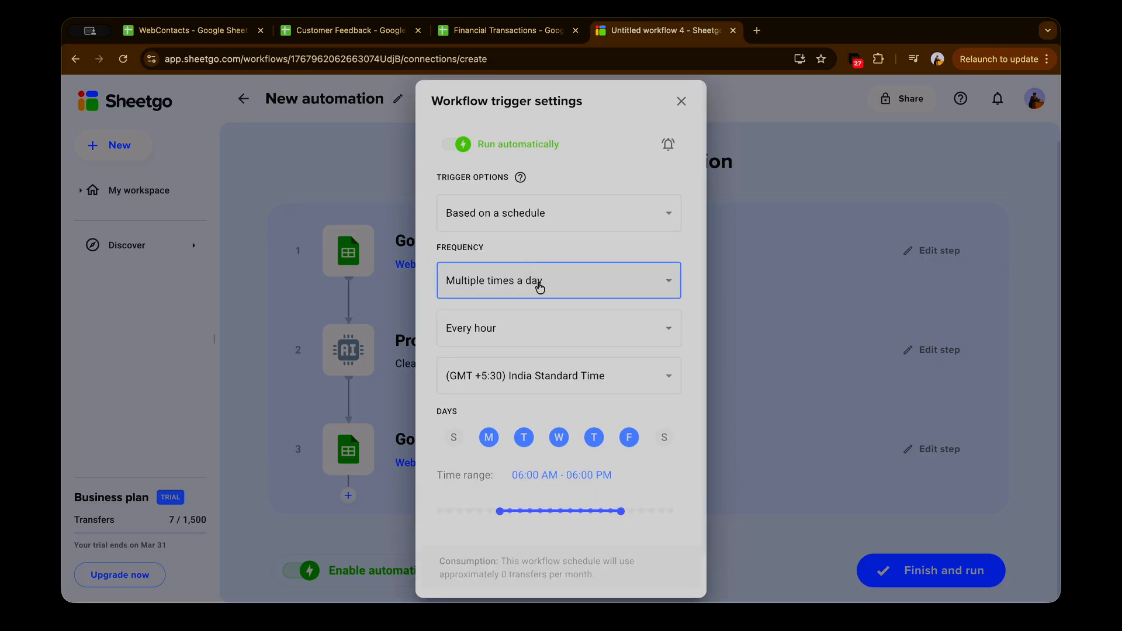
pyautogui.click(536, 282)
pyautogui.click(538, 311)
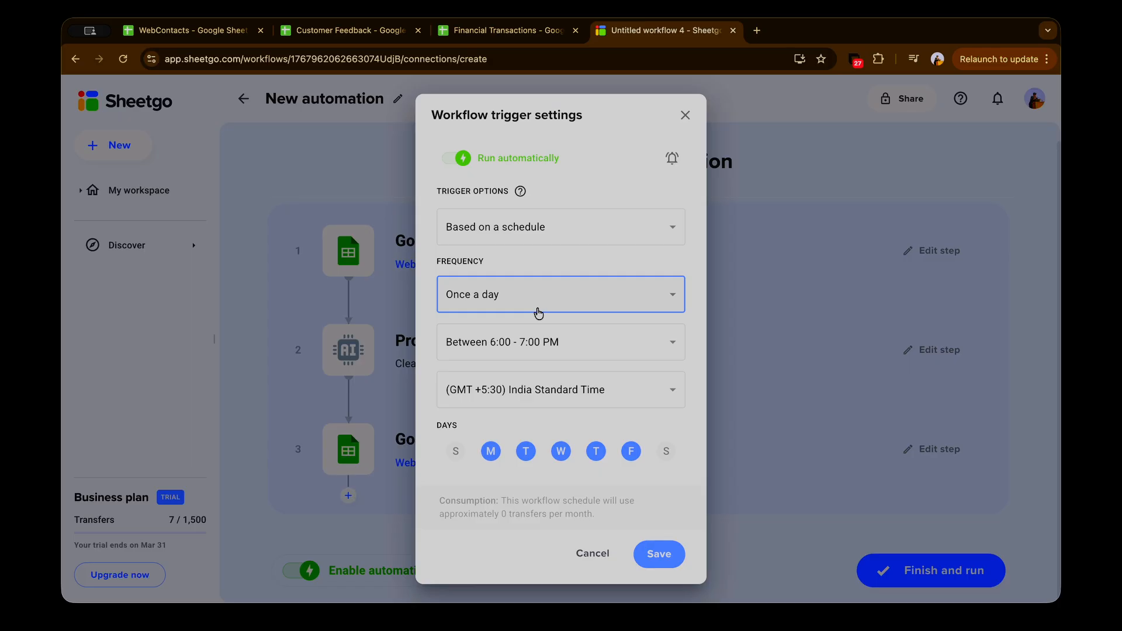
# Schedule the once-a-day run between 3:00 and 4:00 PM, leaving only Tuesday selected as the run day
pyautogui.click(546, 351)
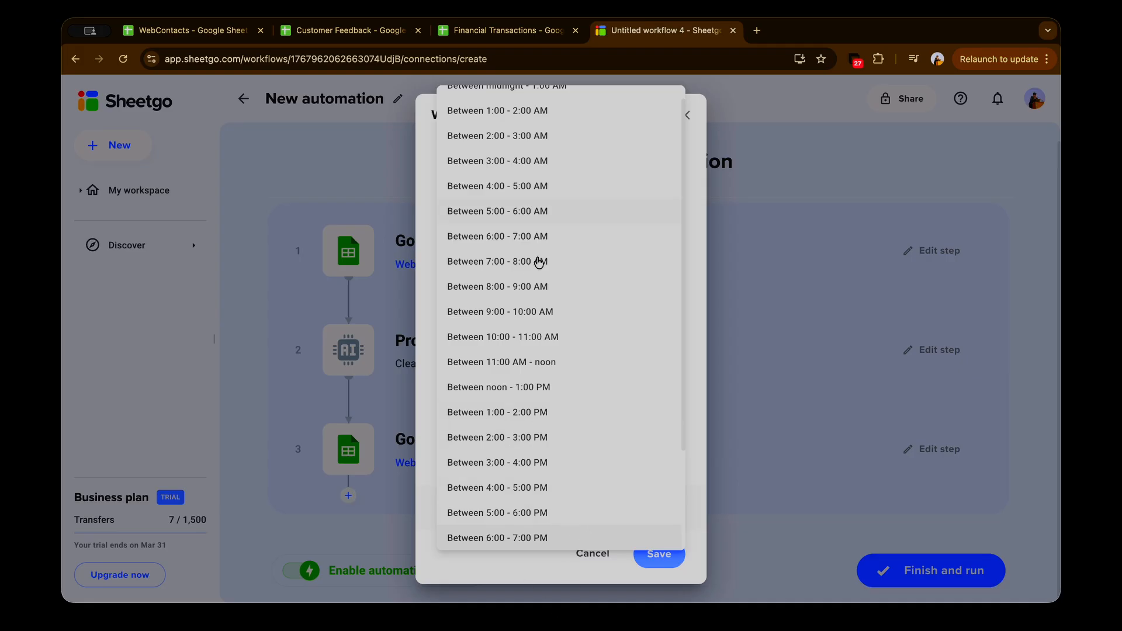
pyautogui.click(538, 471)
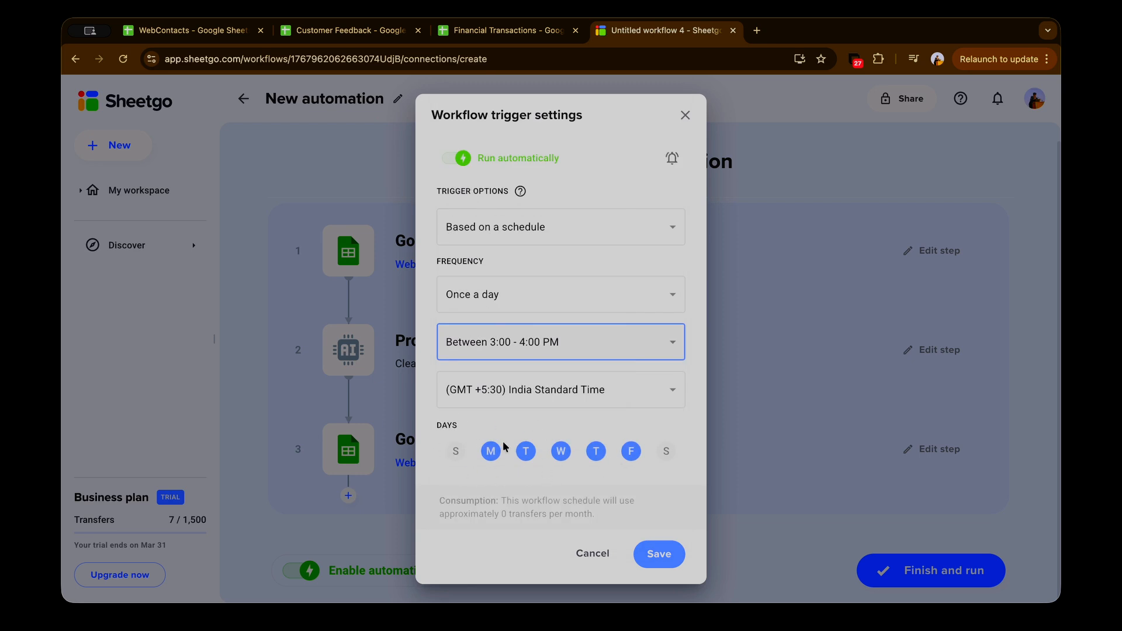
pyautogui.click(491, 451)
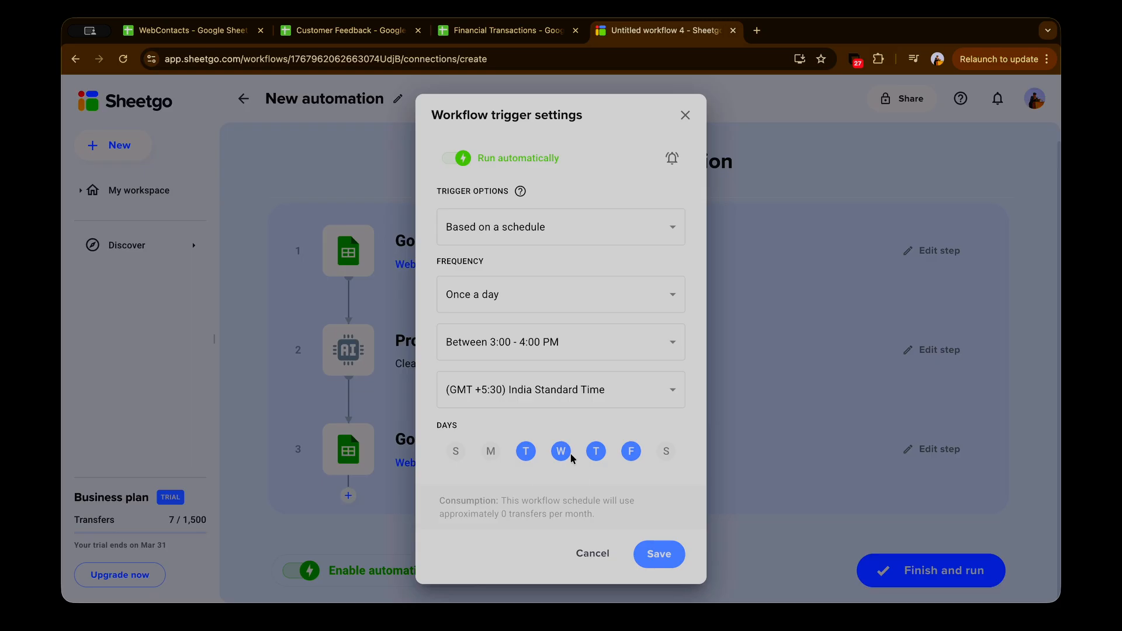
pyautogui.click(568, 454)
pyautogui.click(595, 451)
pyautogui.click(631, 451)
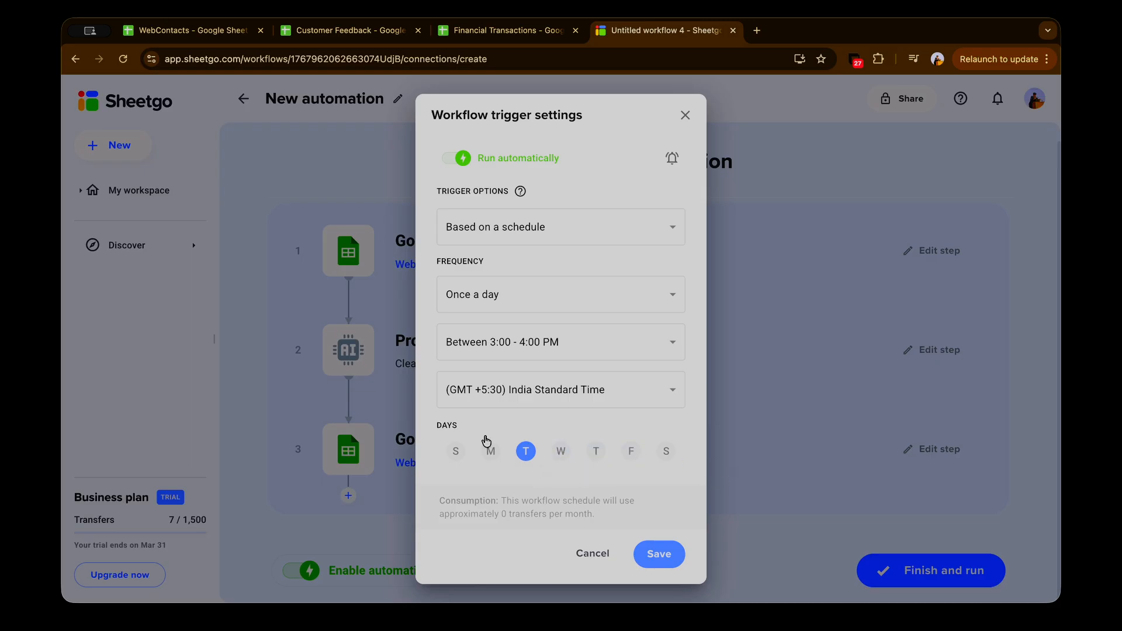
# Save the trigger schedule with the India Standard Time zone kept, and finish and run the automation
pyautogui.click(579, 388)
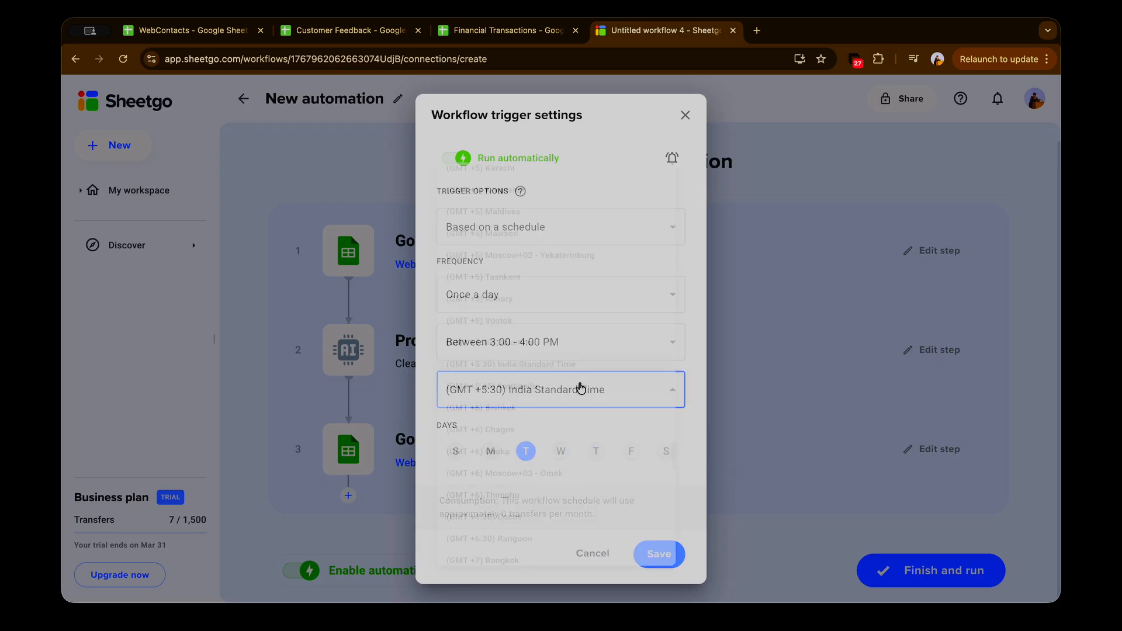
pyautogui.click(703, 387)
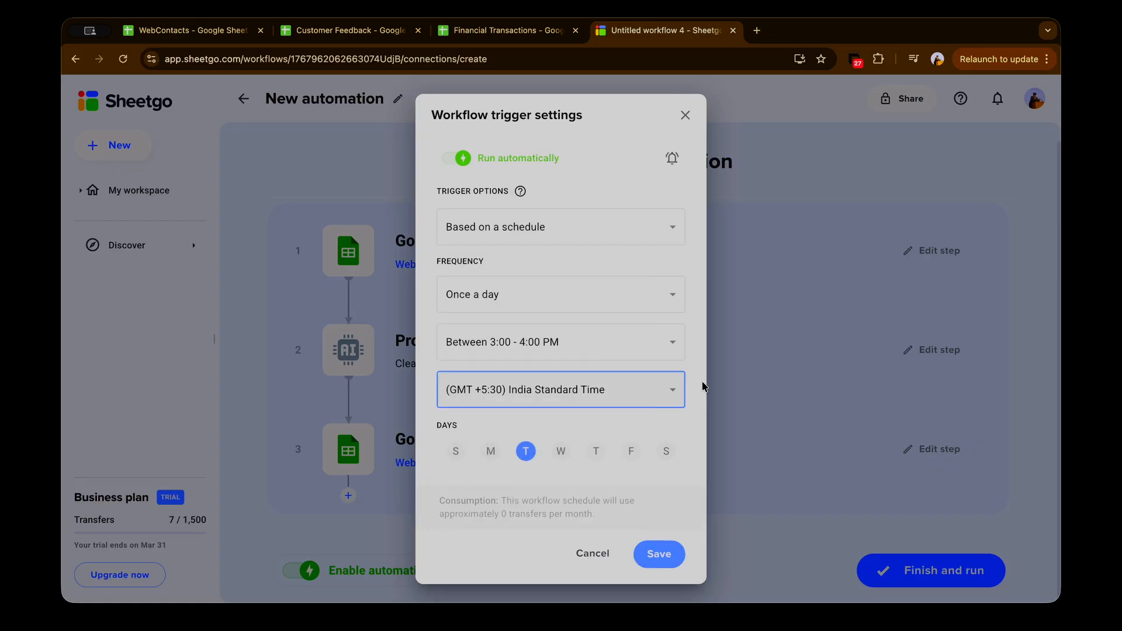
pyautogui.click(680, 553)
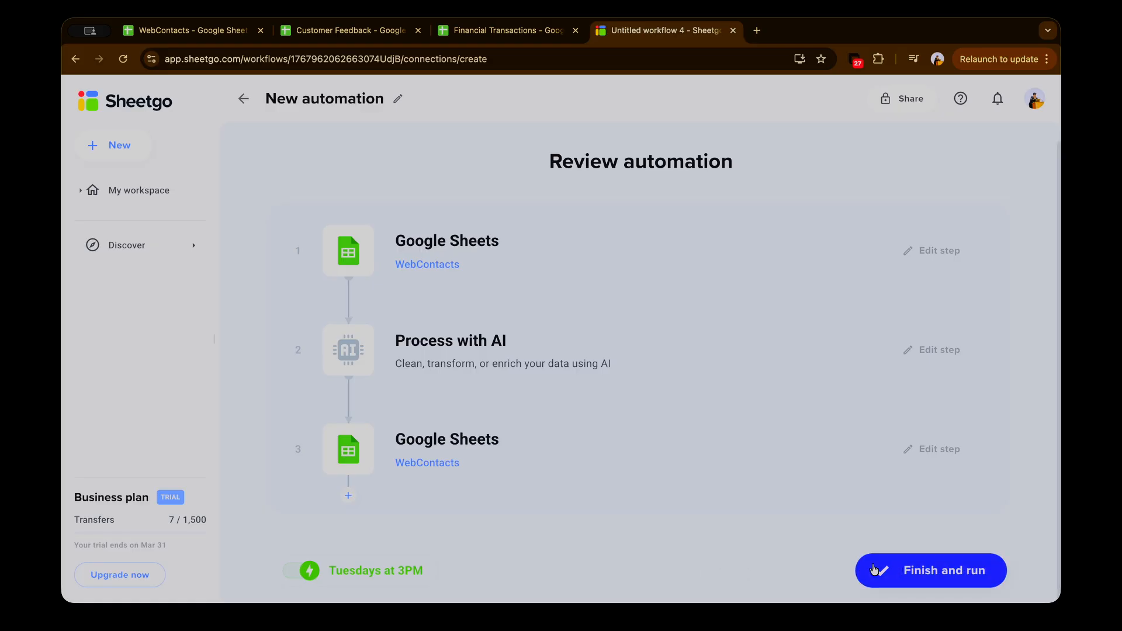
pyautogui.click(924, 582)
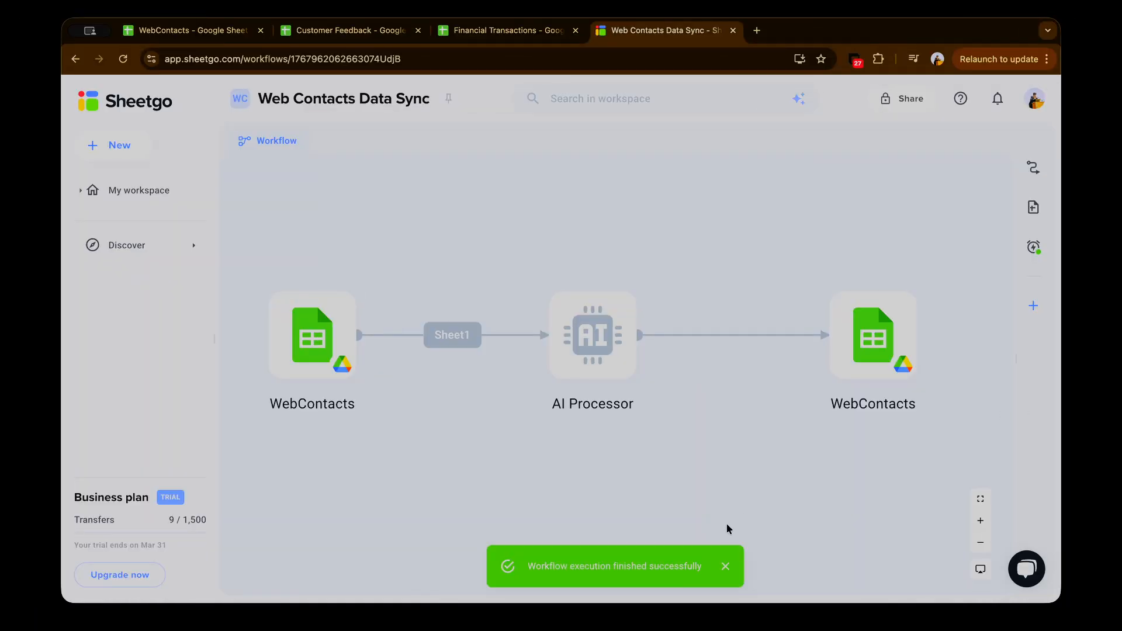
pyautogui.click(725, 566)
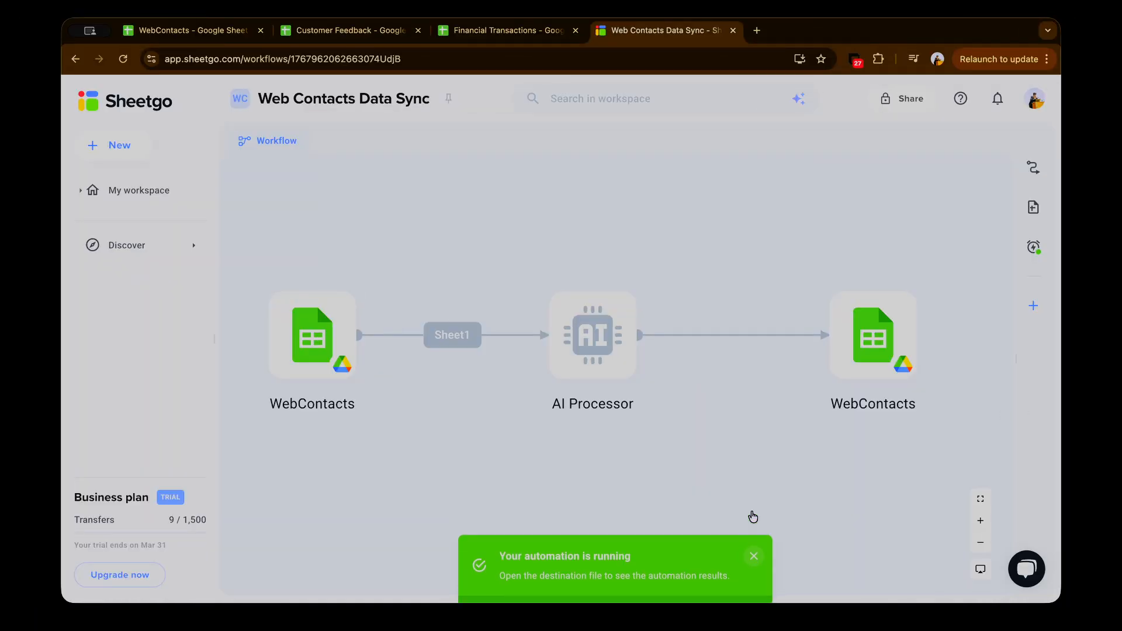
# Open the Sheetgo_Sheet1 tab of the WebContacts spreadsheet and widen the Full Name and Sign-up Date columns
pyautogui.click(205, 35)
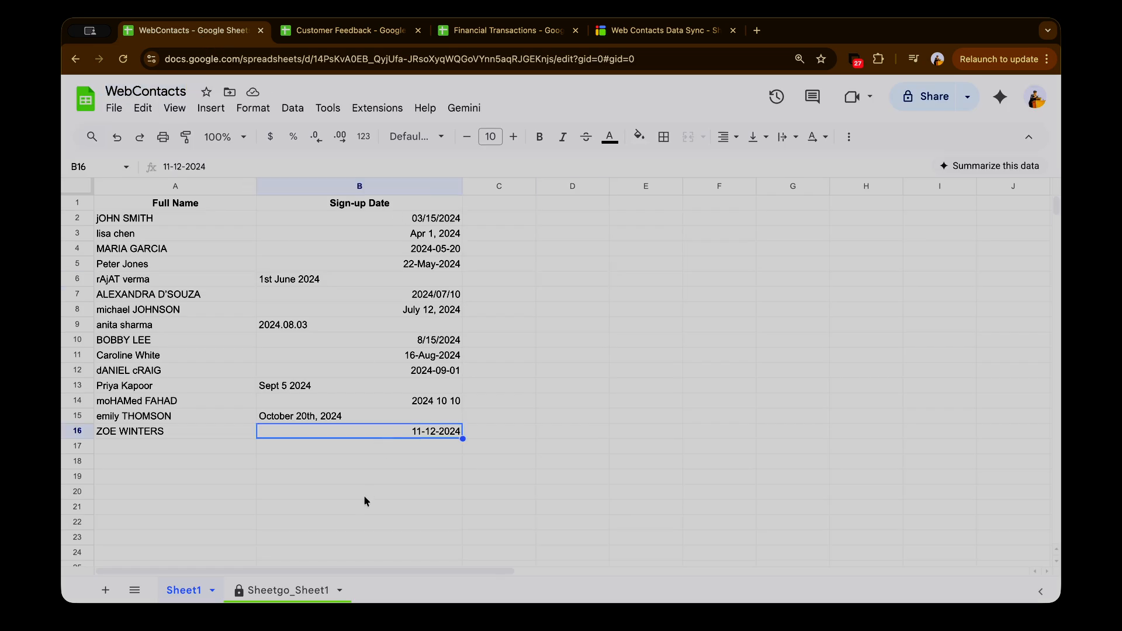
pyautogui.click(284, 591)
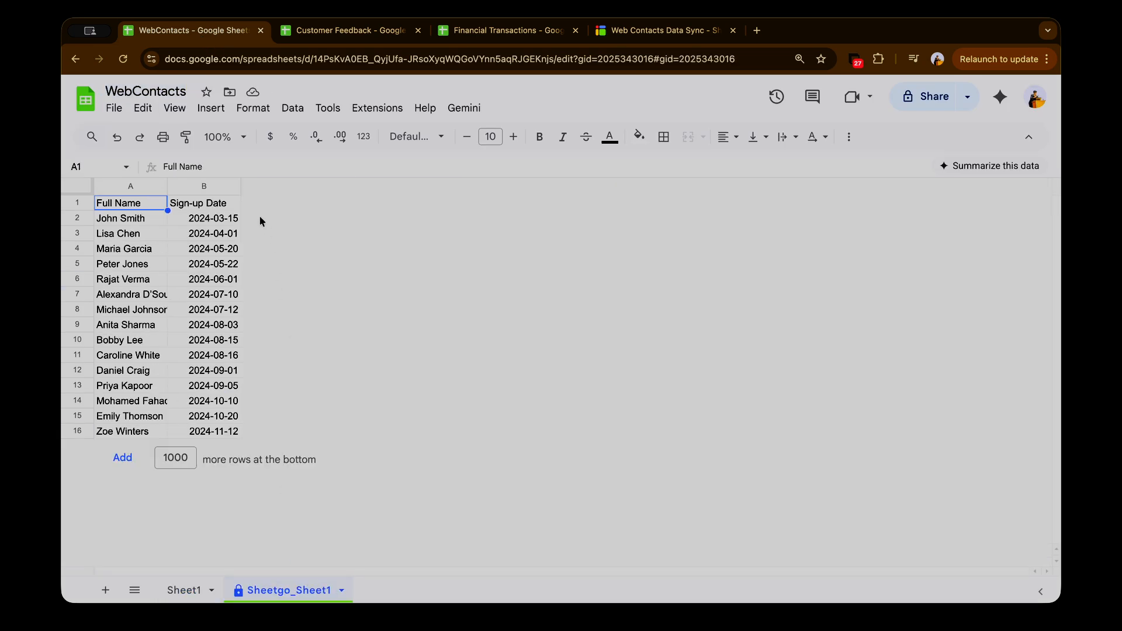
pyautogui.click(237, 186)
pyautogui.moveTo(239, 186); pyautogui.dragTo(398, 186)
pyautogui.click(381, 366)
pyautogui.click(717, 410)
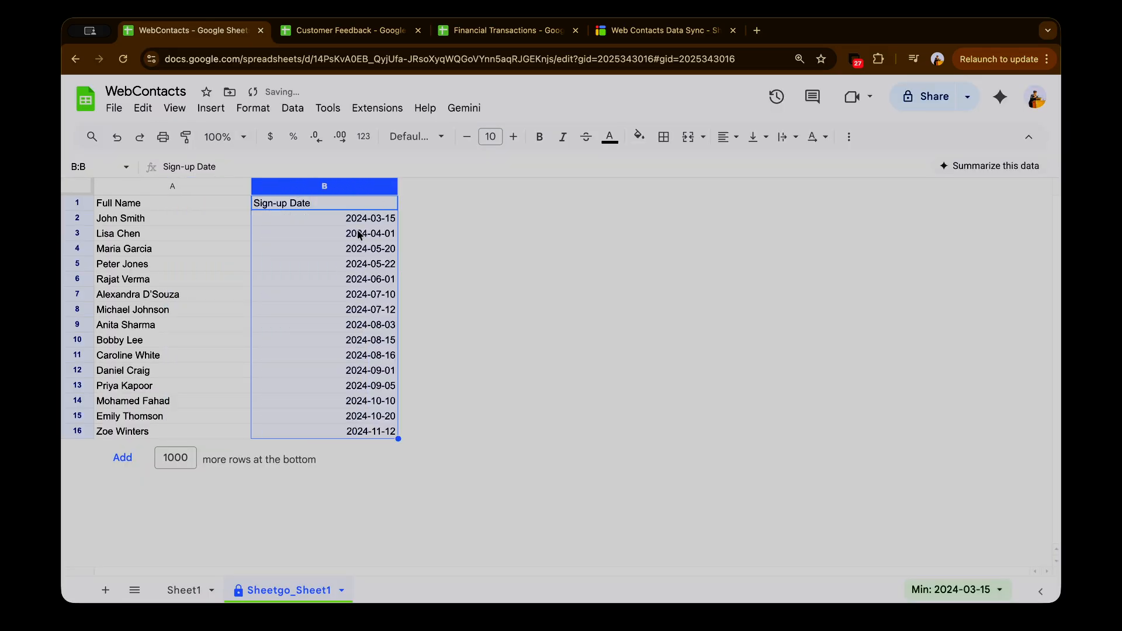
# Examine the processed sign-up dates and full names in rows 2 to 16 of the output tab
pyautogui.moveTo(361, 219); pyautogui.dragTo(361, 433)
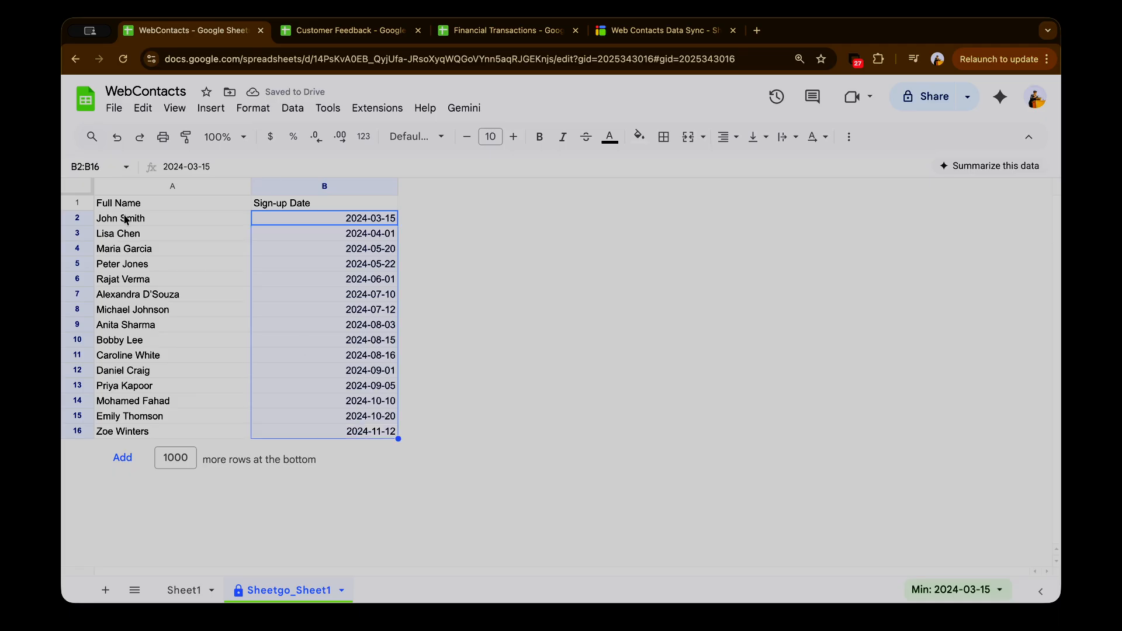
pyautogui.moveTo(128, 219); pyautogui.dragTo(146, 438)
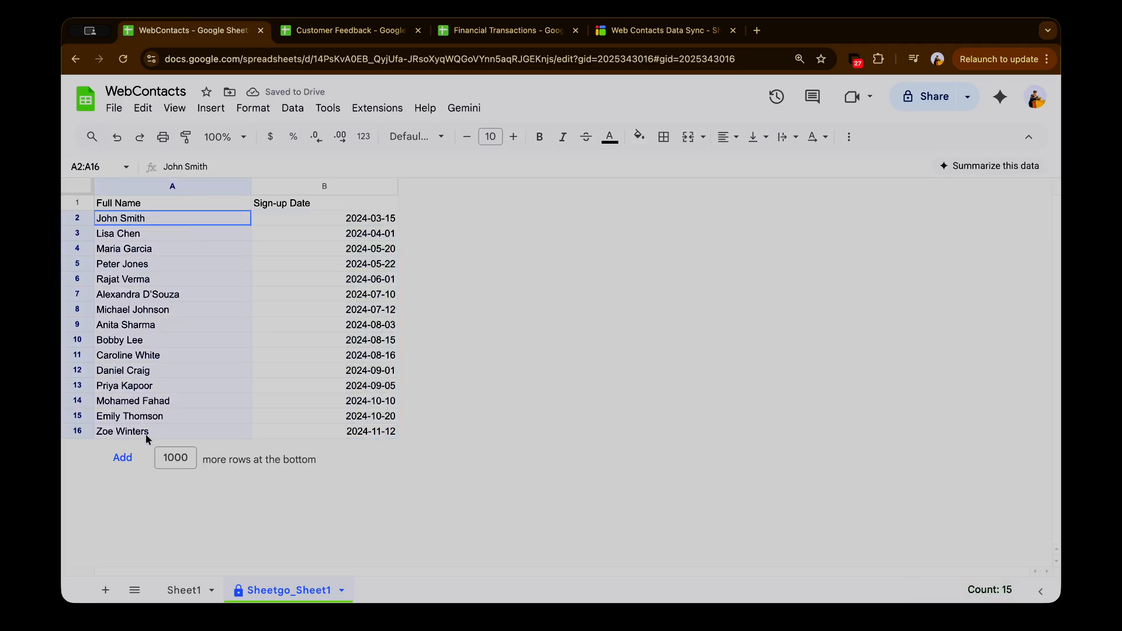
pyautogui.click(447, 401)
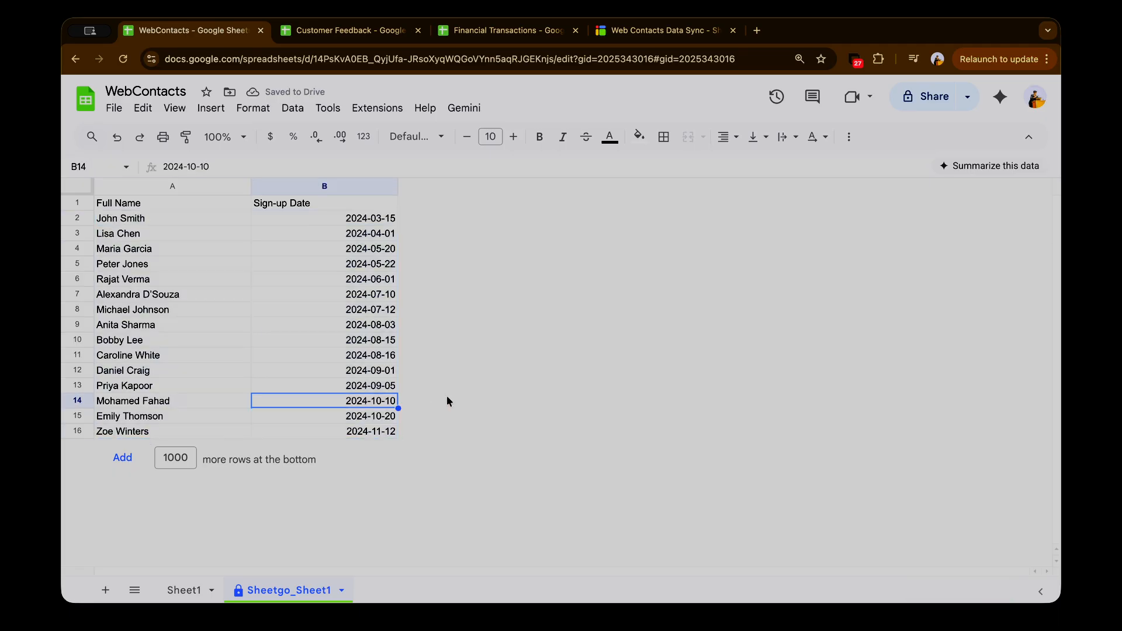
pyautogui.click(478, 381)
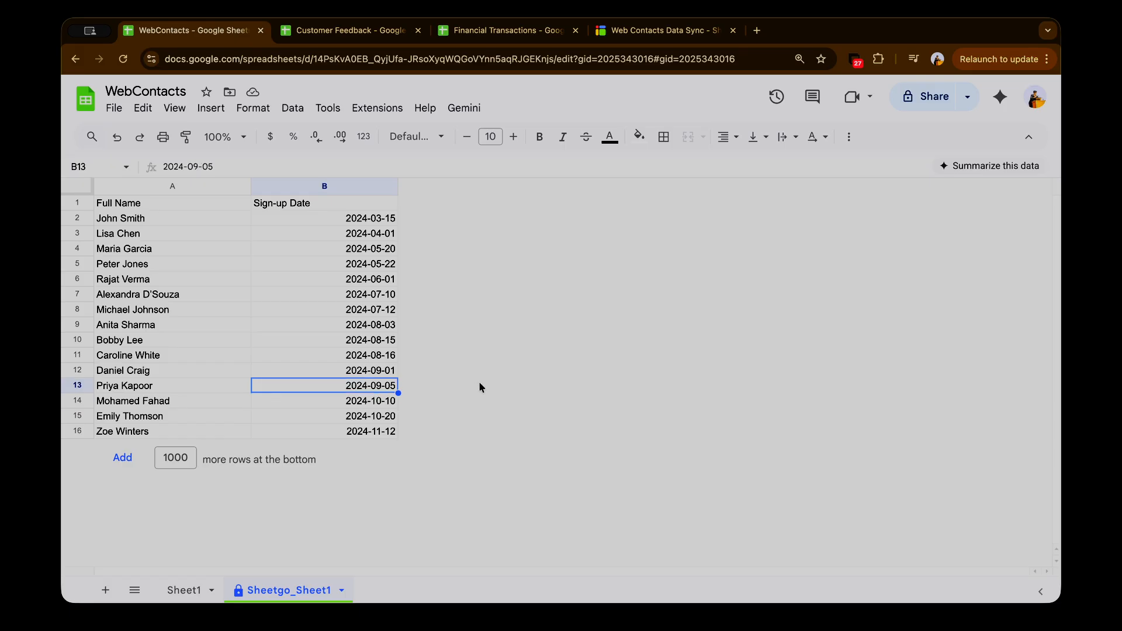
# Open the Customer Feedback spreadsheet and review the feedback comments in rows 2 to 16
pyautogui.click(343, 37)
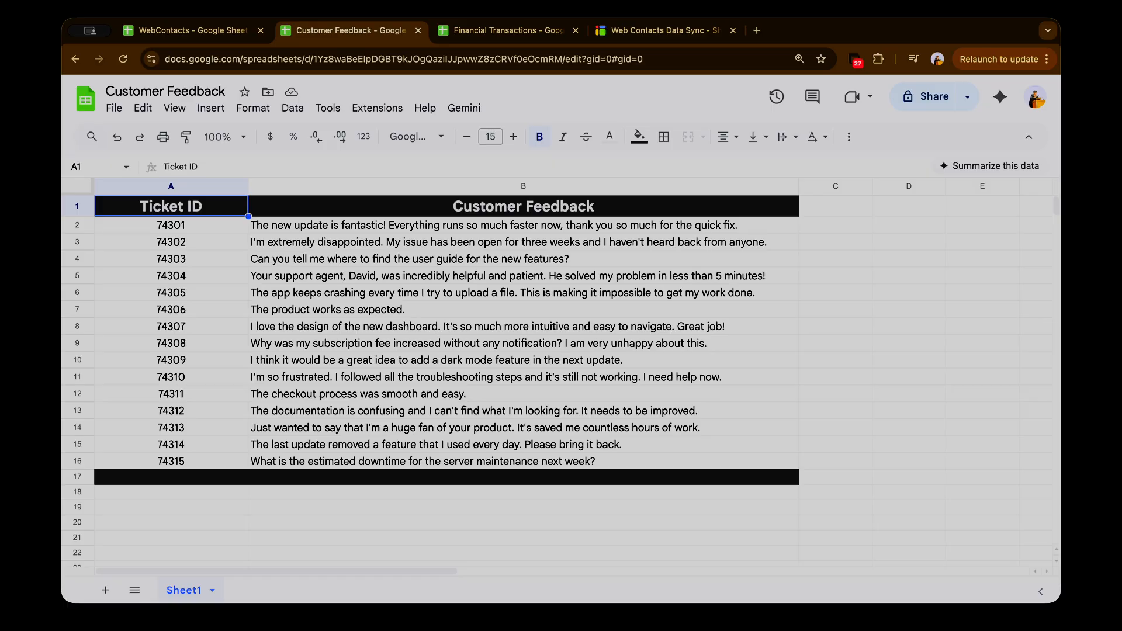
pyautogui.click(491, 264)
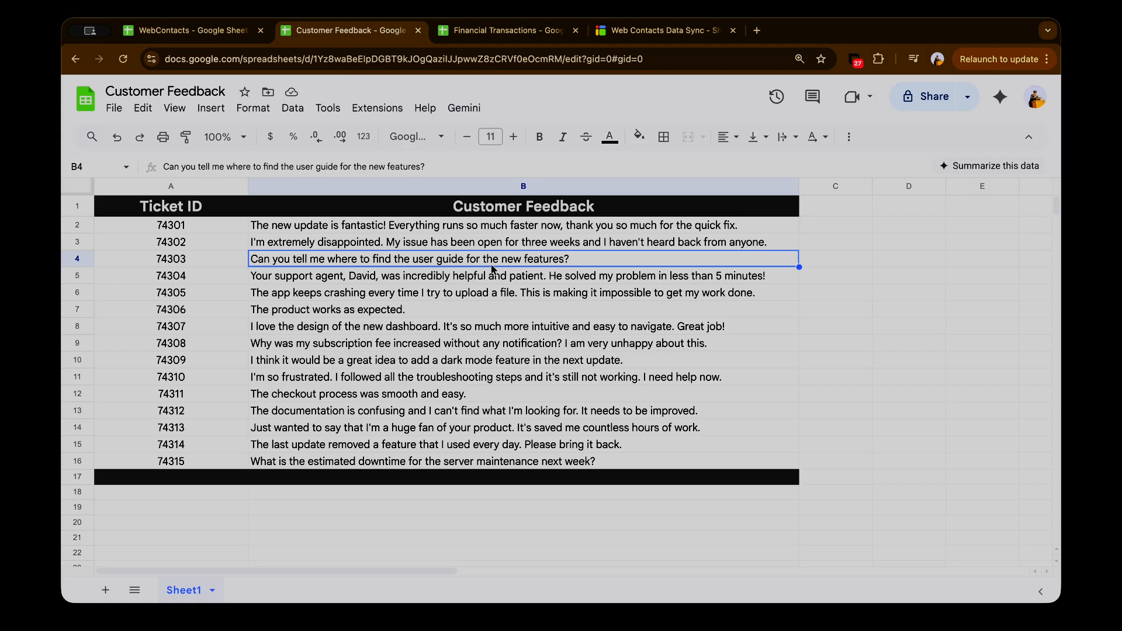
pyautogui.moveTo(444, 226); pyautogui.dragTo(420, 465)
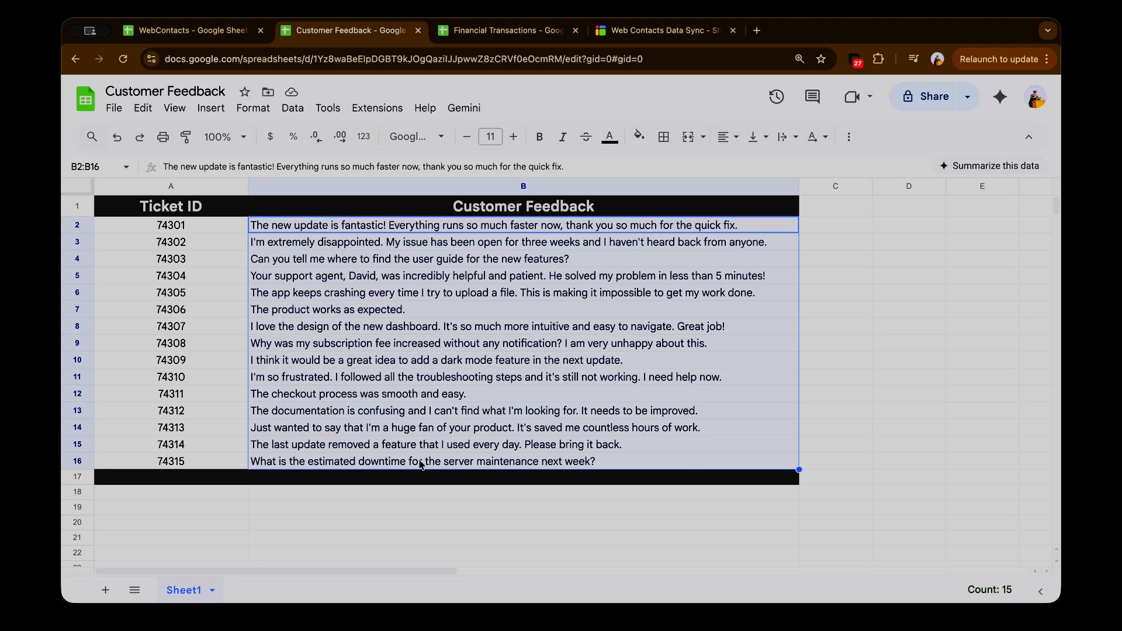
pyautogui.click(555, 326)
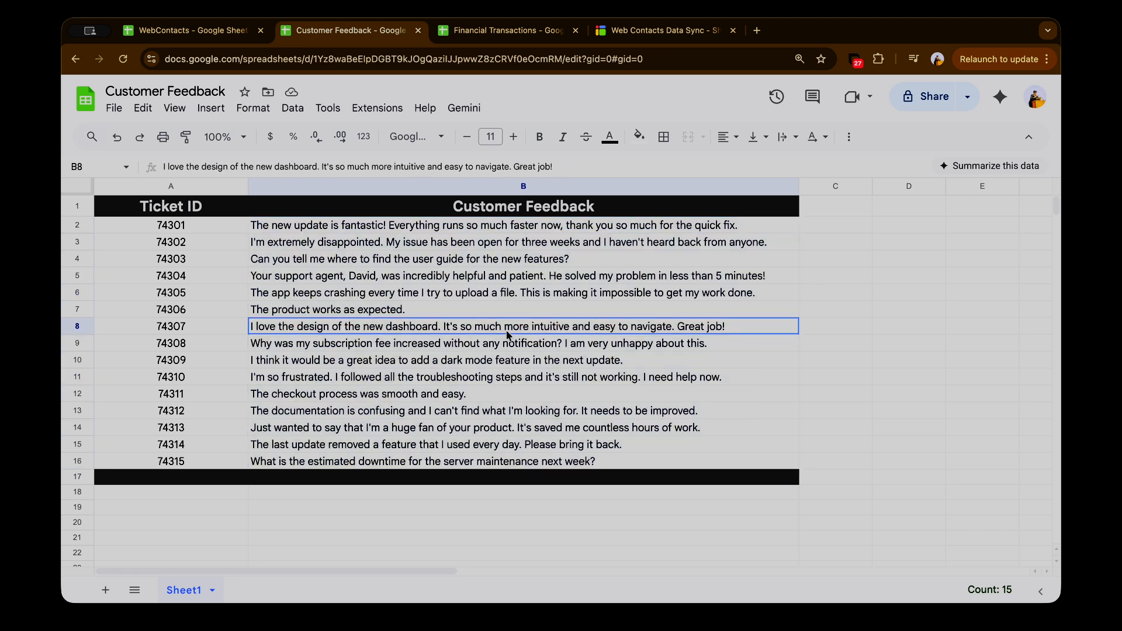
# Switch to Sheetgo and create a new blank workflow from the workspace
pyautogui.click(602, 30)
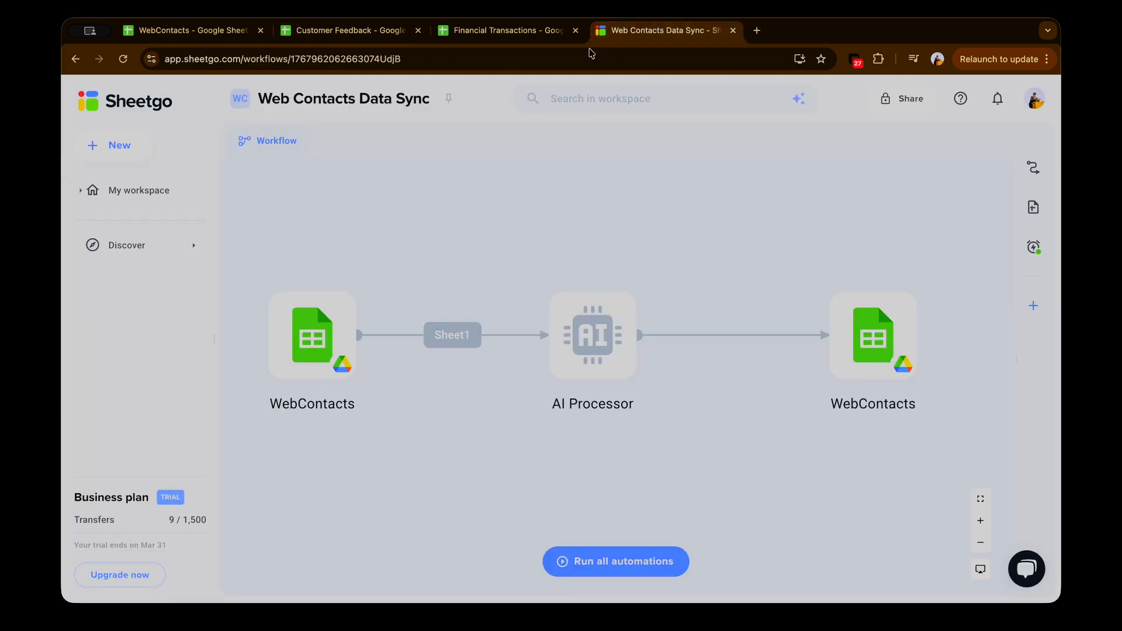
pyautogui.click(142, 109)
pyautogui.click(103, 143)
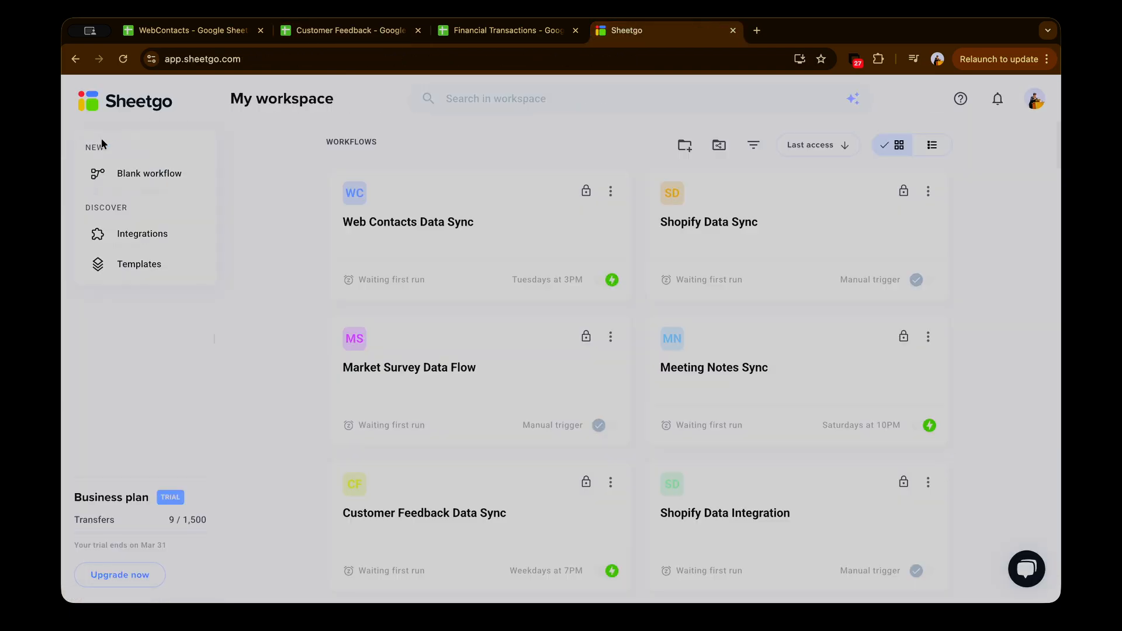
pyautogui.click(99, 181)
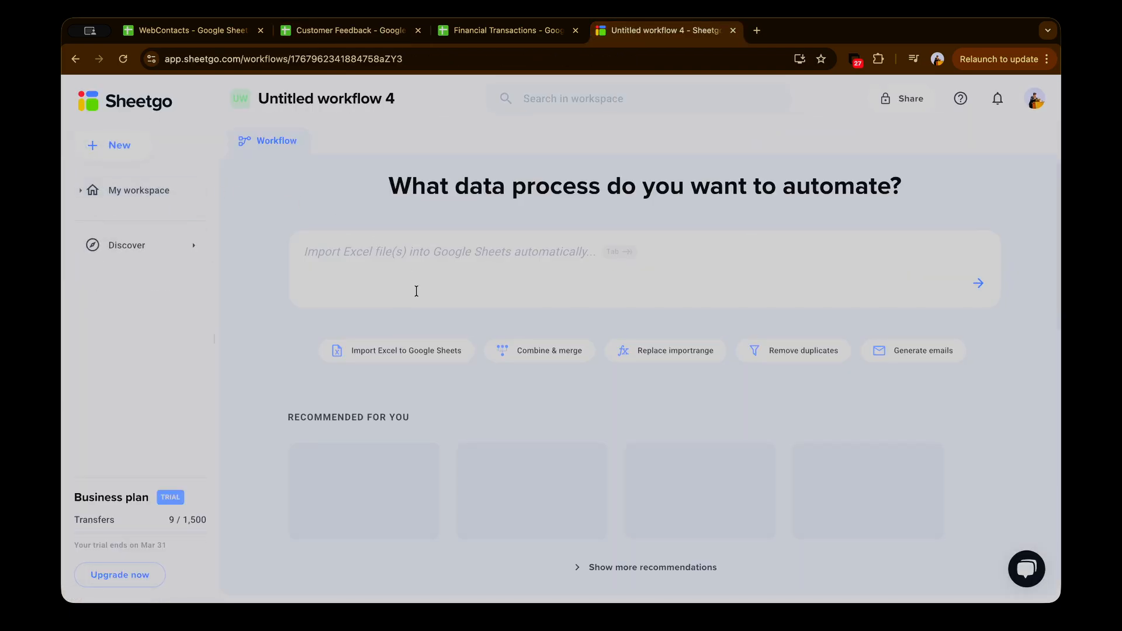
pyautogui.scroll(-6, 422, 429)
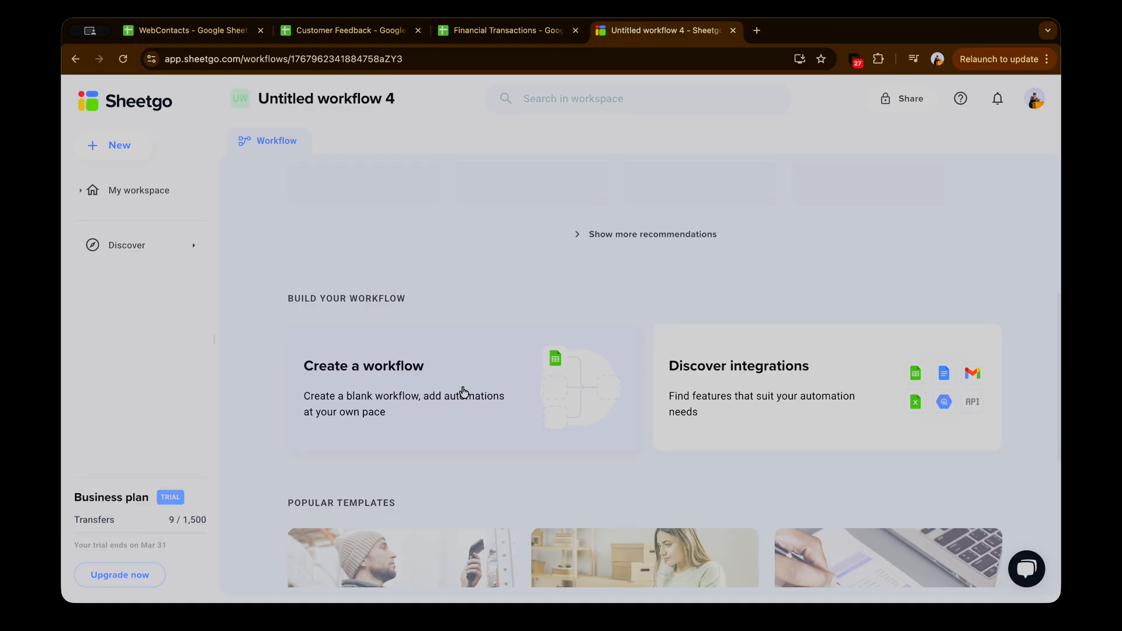
pyautogui.click(463, 391)
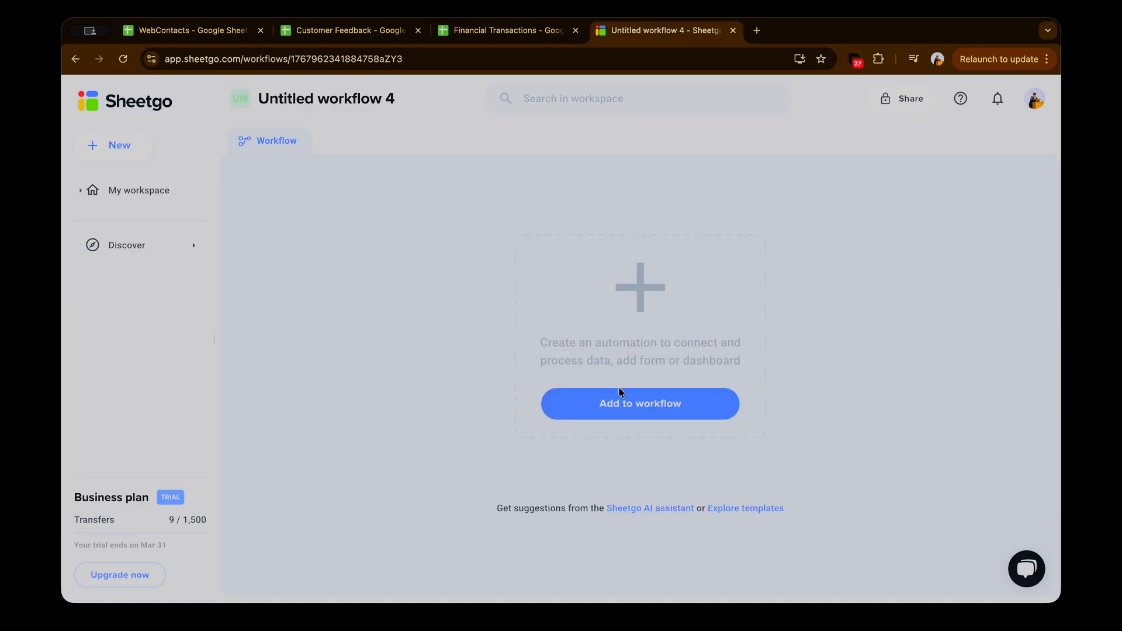
# Add an automation with the Google Sheets file Customer Feedback as its source and proceed to the data processor selection
pyautogui.click(700, 417)
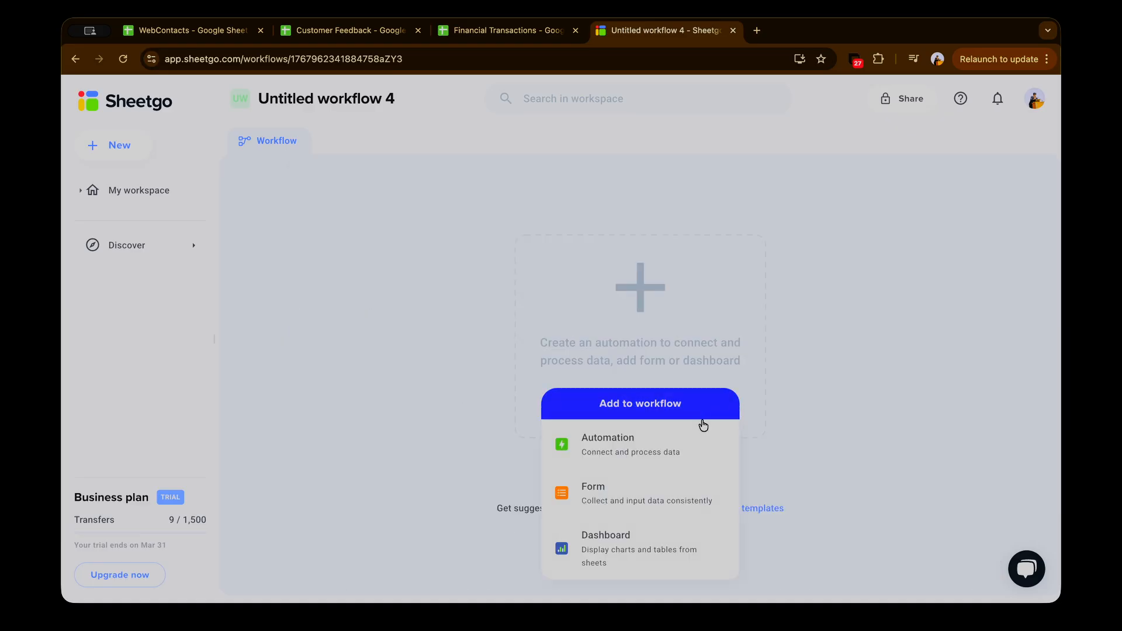
pyautogui.click(674, 445)
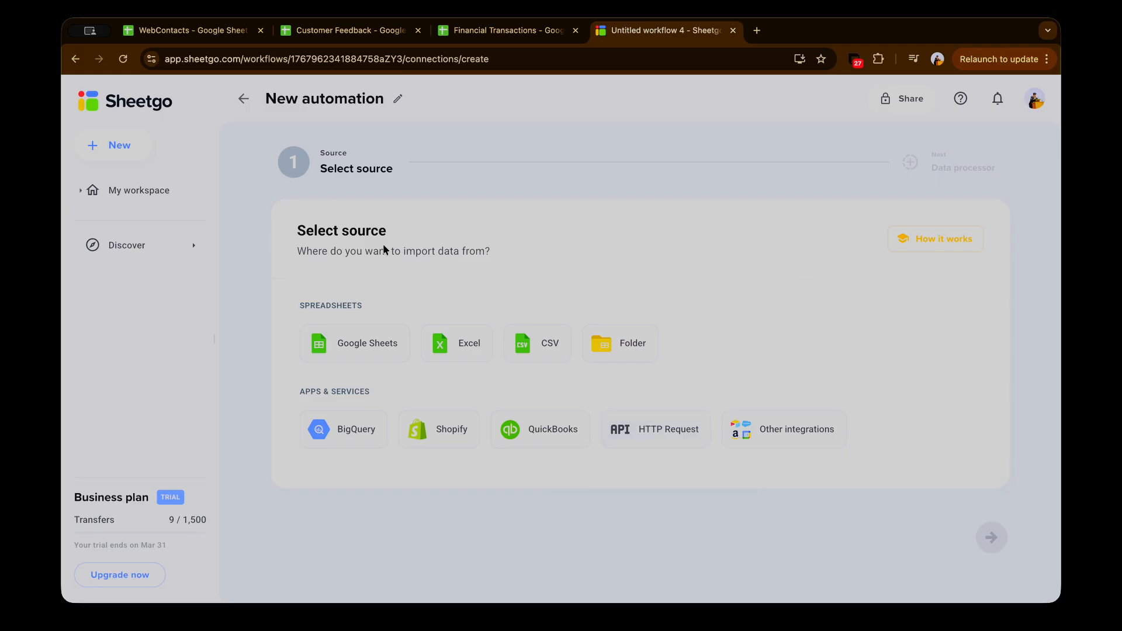
pyautogui.click(352, 357)
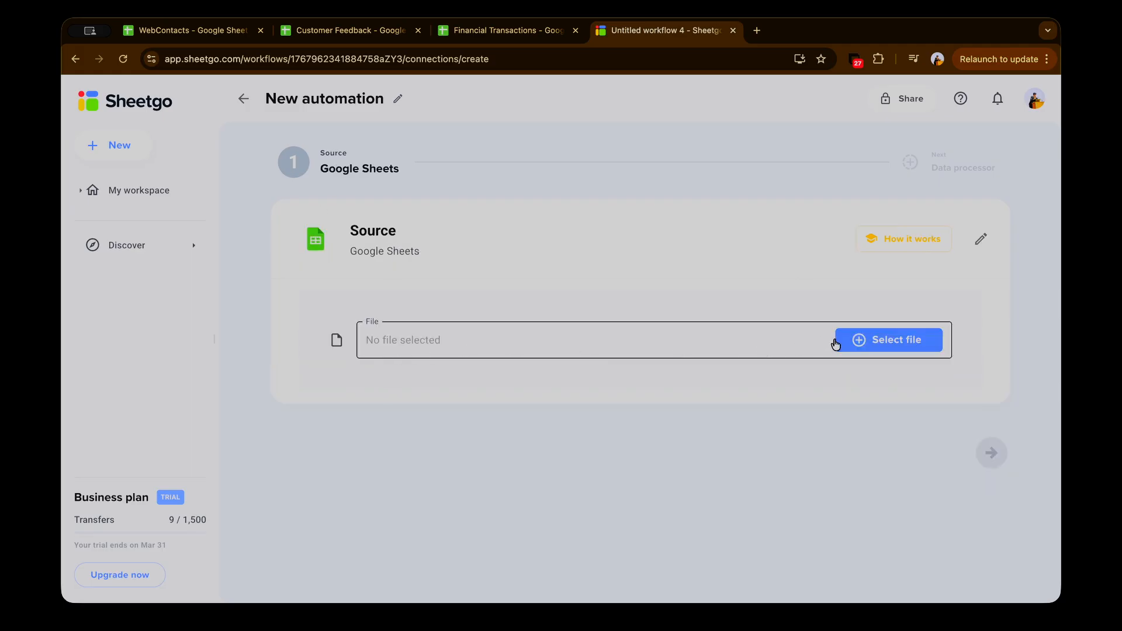
pyautogui.click(835, 344)
pyautogui.write('Customer Feedback')
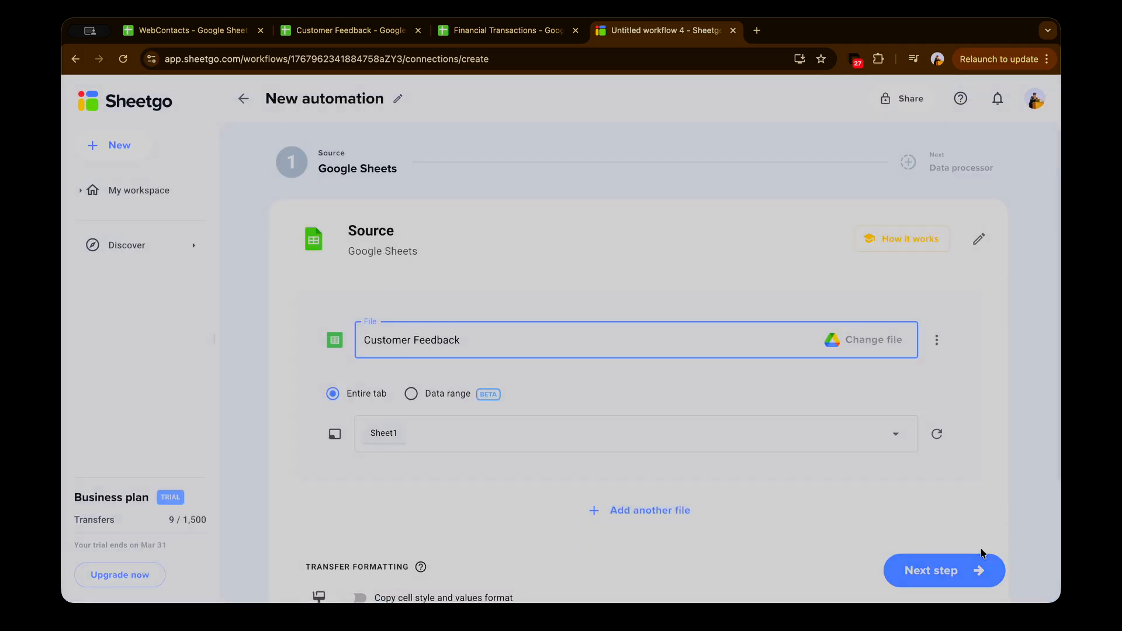
pyautogui.click(935, 567)
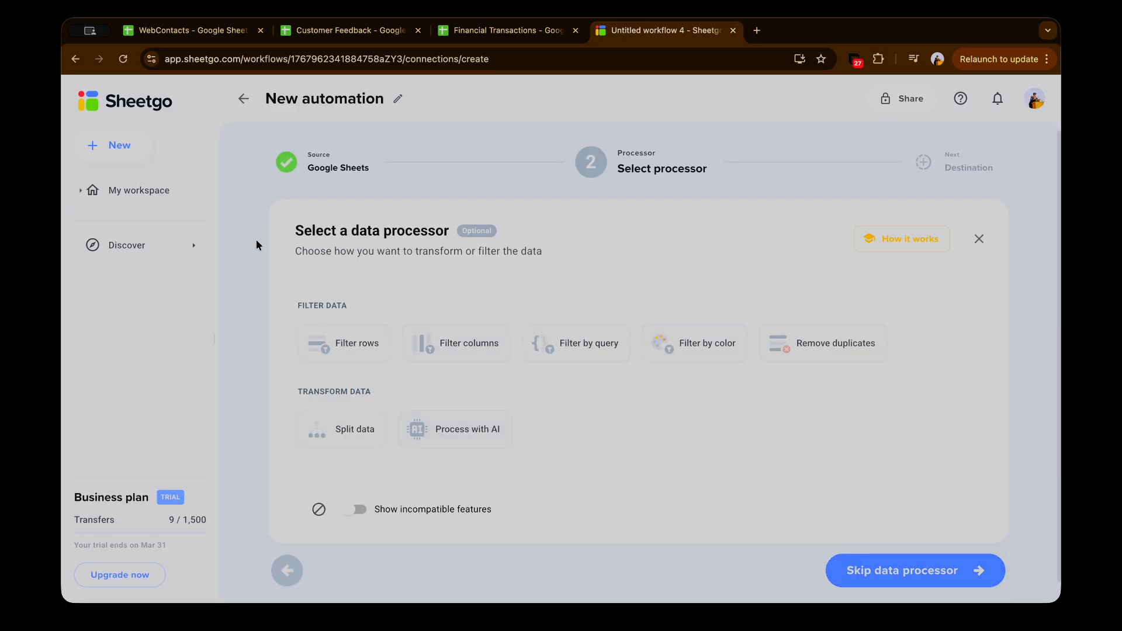
# Add a Process with AI step that creates a Sentiment column classifying each Customer Feedback entry as Positive, Negative, or Neutral based on tone and content
pyautogui.moveTo(256, 239); pyautogui.dragTo(607, 251)
pyautogui.click(607, 252)
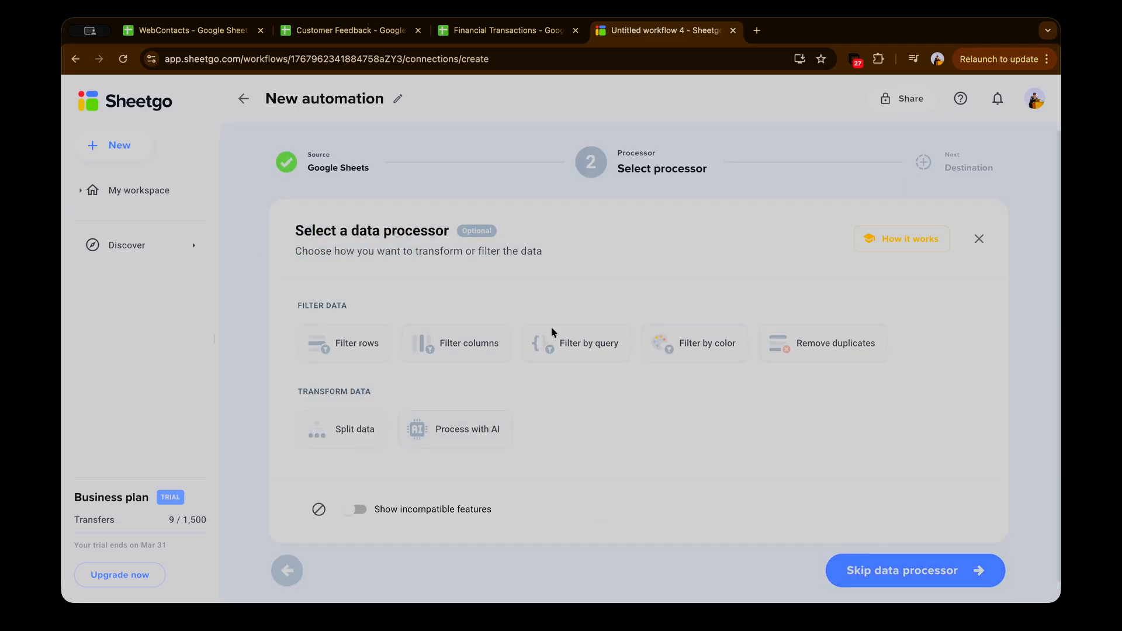
pyautogui.click(459, 433)
pyautogui.click(498, 413)
pyautogui.write('Read the text in the  Customer Feedback column. Create a new column called Sentiment. Based on the tone and content of the feedback, classify each entry as Positive, Negative, or Neutral.')
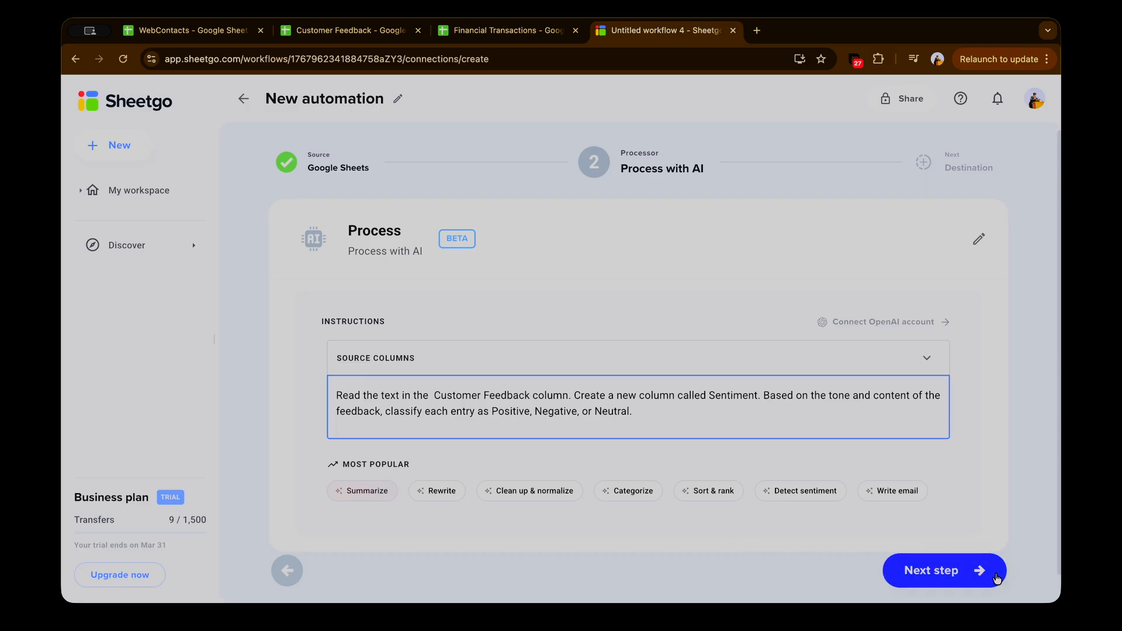
pyautogui.click(931, 555)
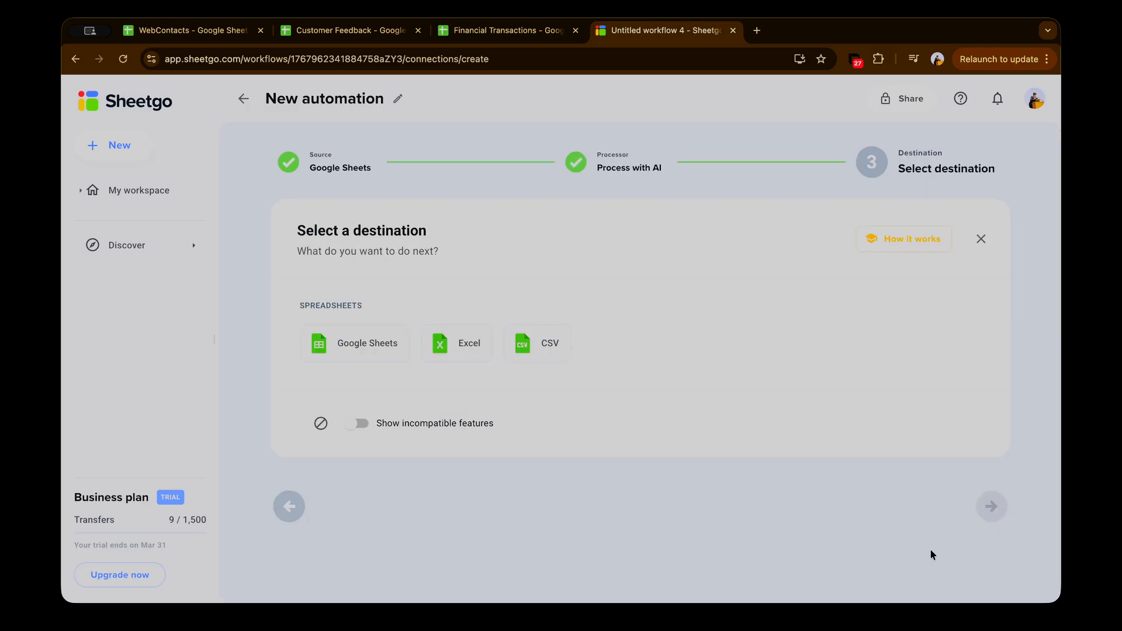
# Set the existing Google Sheets file Customer Feedback as the destination and proceed to the automation review
pyautogui.click(372, 351)
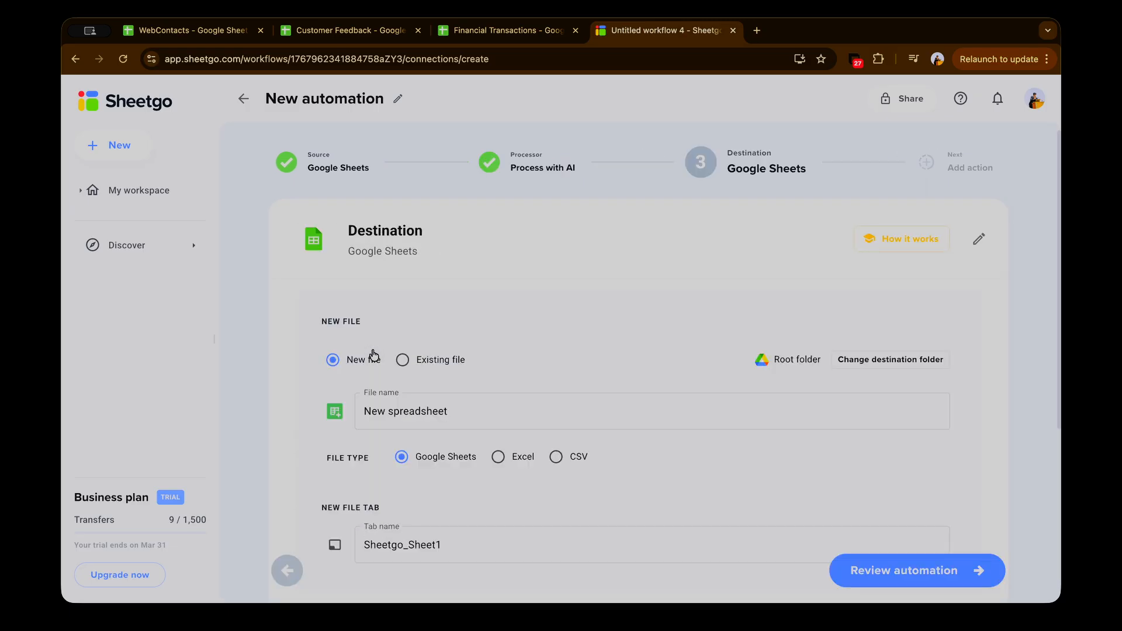
pyautogui.click(435, 366)
pyautogui.click(609, 418)
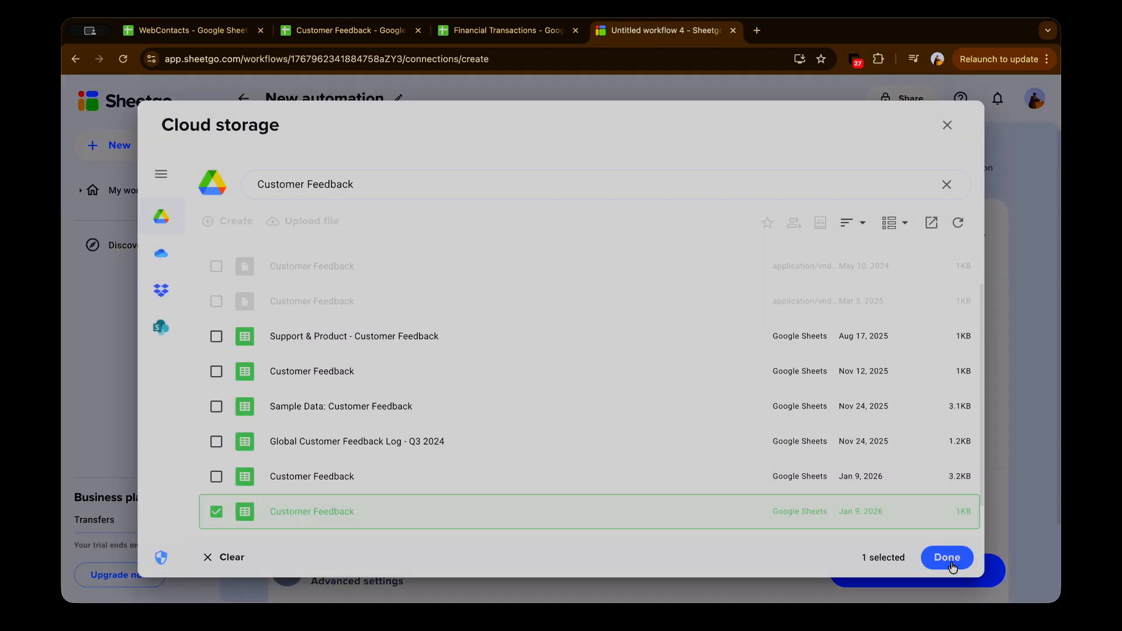
pyautogui.click(947, 557)
pyautogui.scroll(-2, 788, 526)
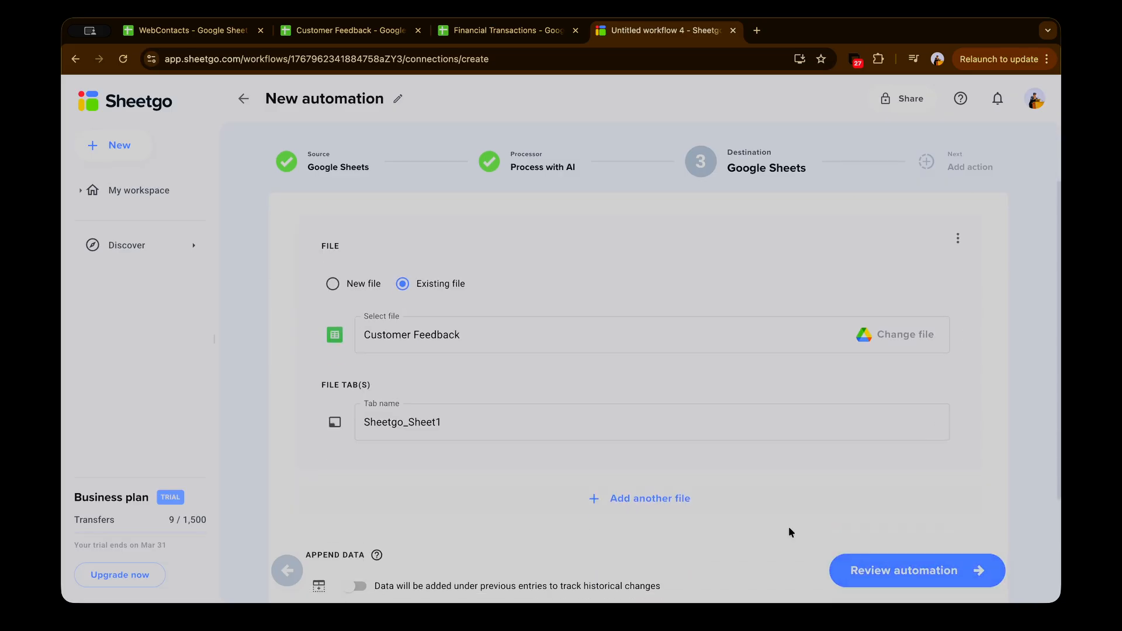
pyautogui.click(934, 571)
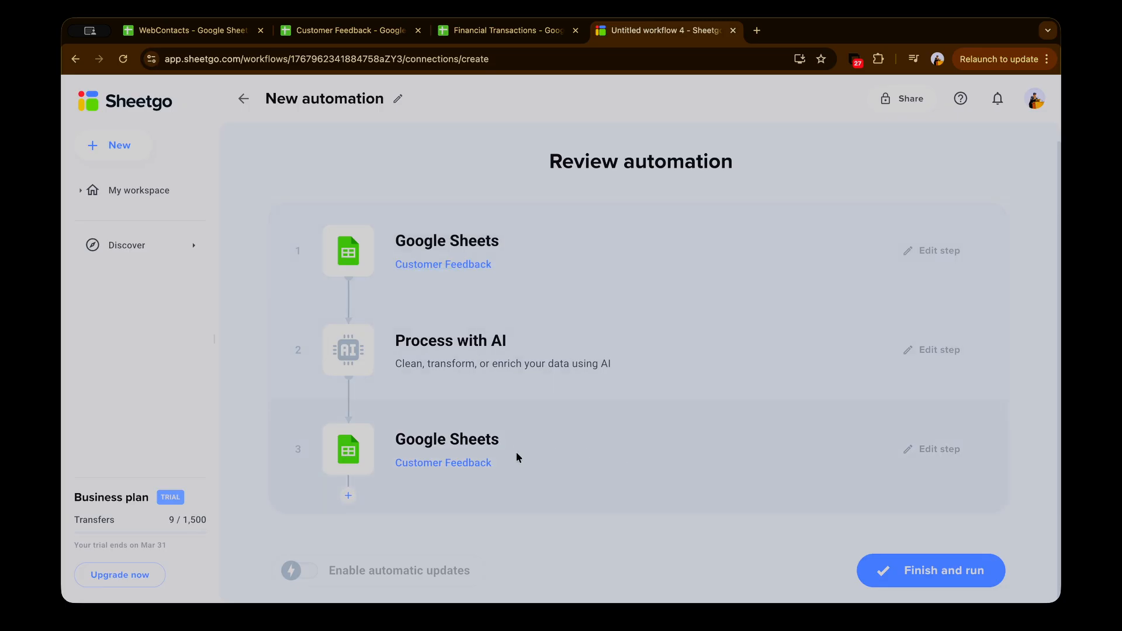
# View the automatic update schedule settings, close them without saving, and finish and run the automation
pyautogui.click(311, 576)
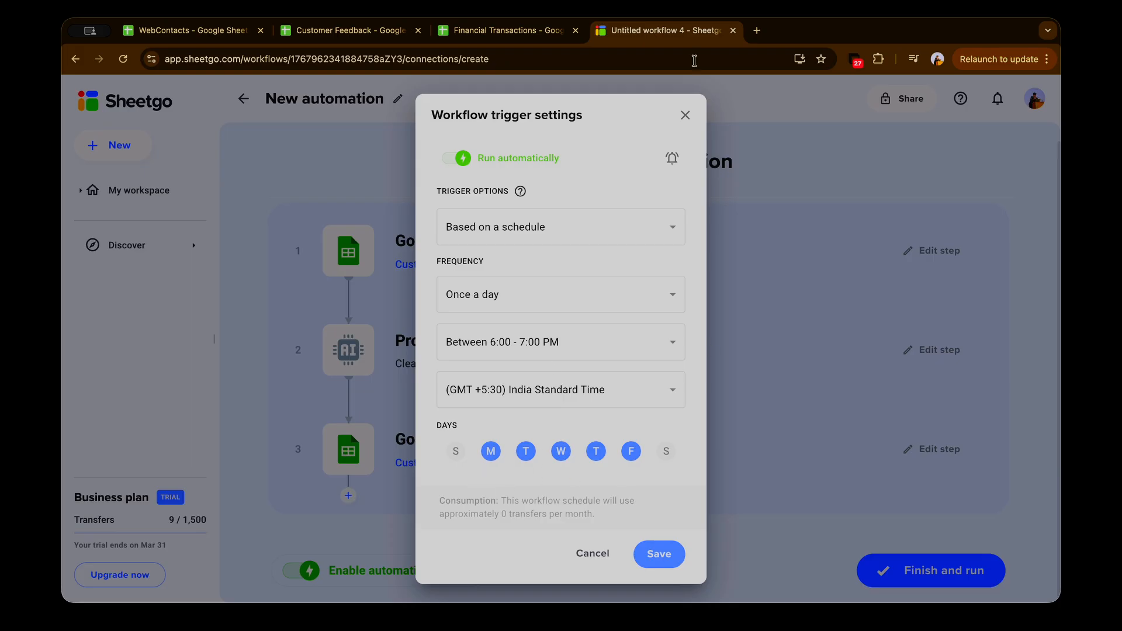
pyautogui.click(687, 112)
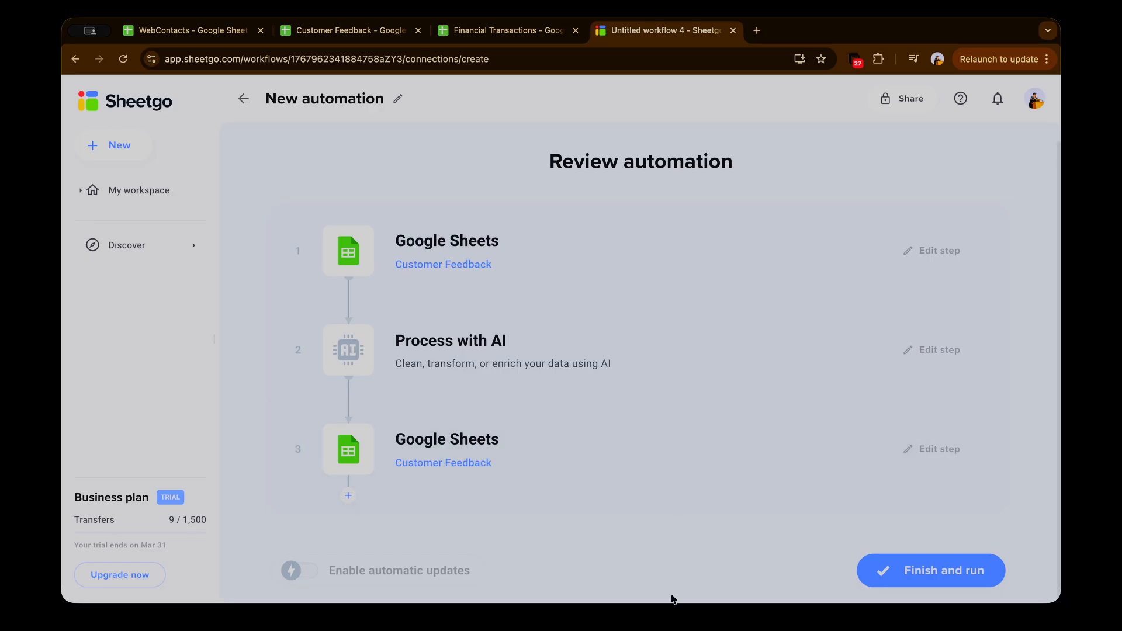
pyautogui.click(963, 577)
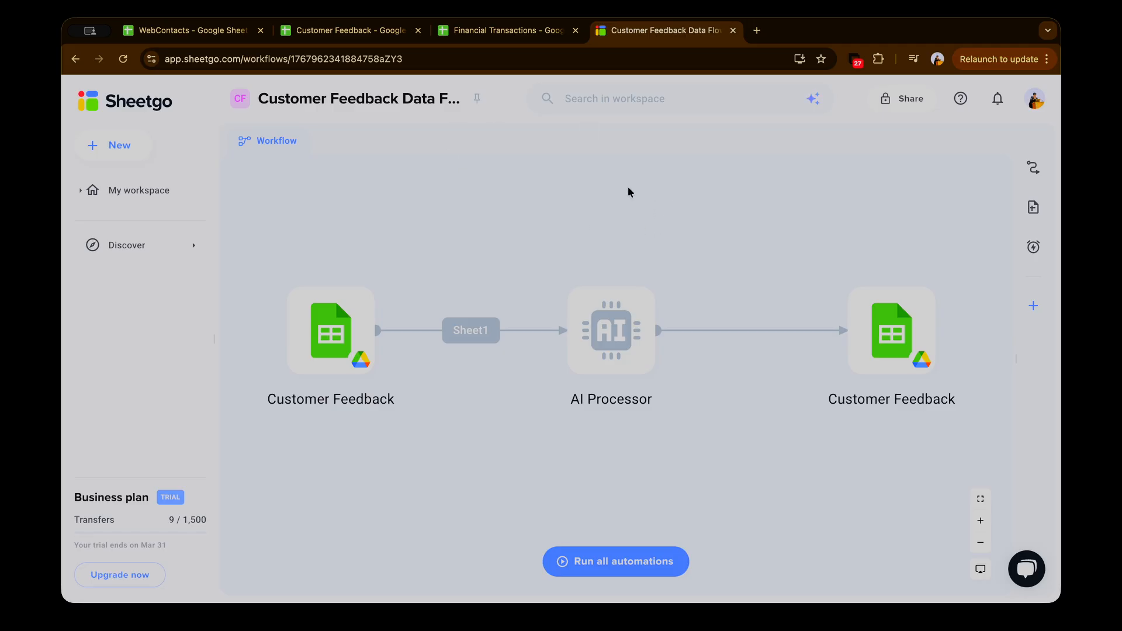
# Open the Customer Feedback spreadsheet and examine the Sentiment values in its Sheetgo_Sheet1 tab
pyautogui.click(362, 30)
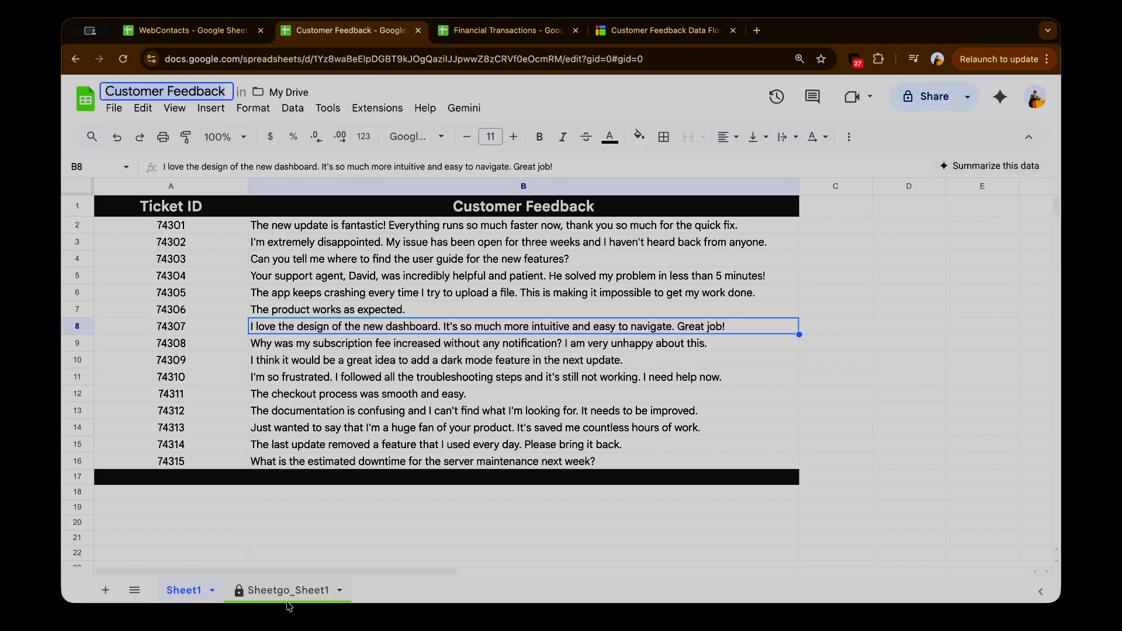
pyautogui.click(310, 591)
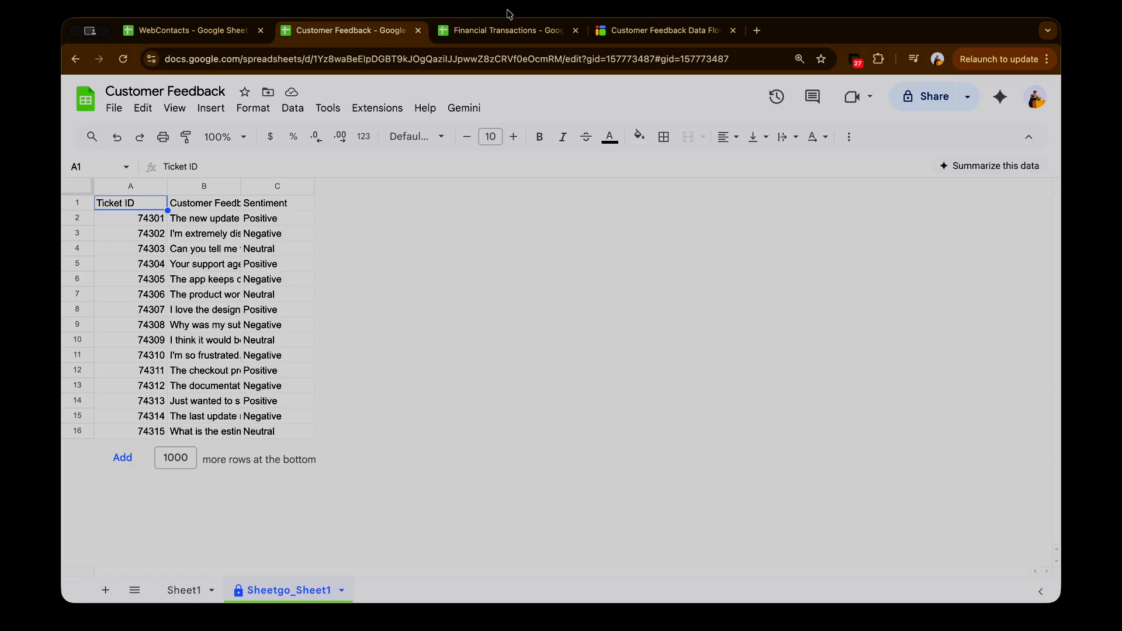
# Open the Financial Transactions spreadsheet and review the transaction descriptions and amounts in rows 2 to 16
pyautogui.click(507, 30)
pyautogui.click(655, 346)
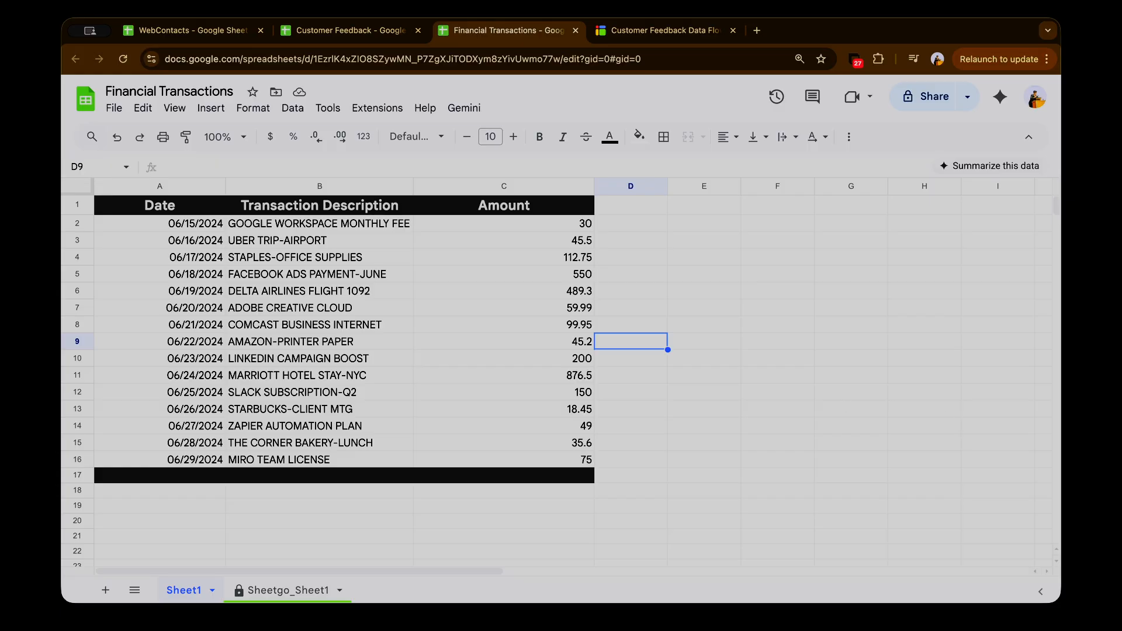
pyautogui.click(407, 311)
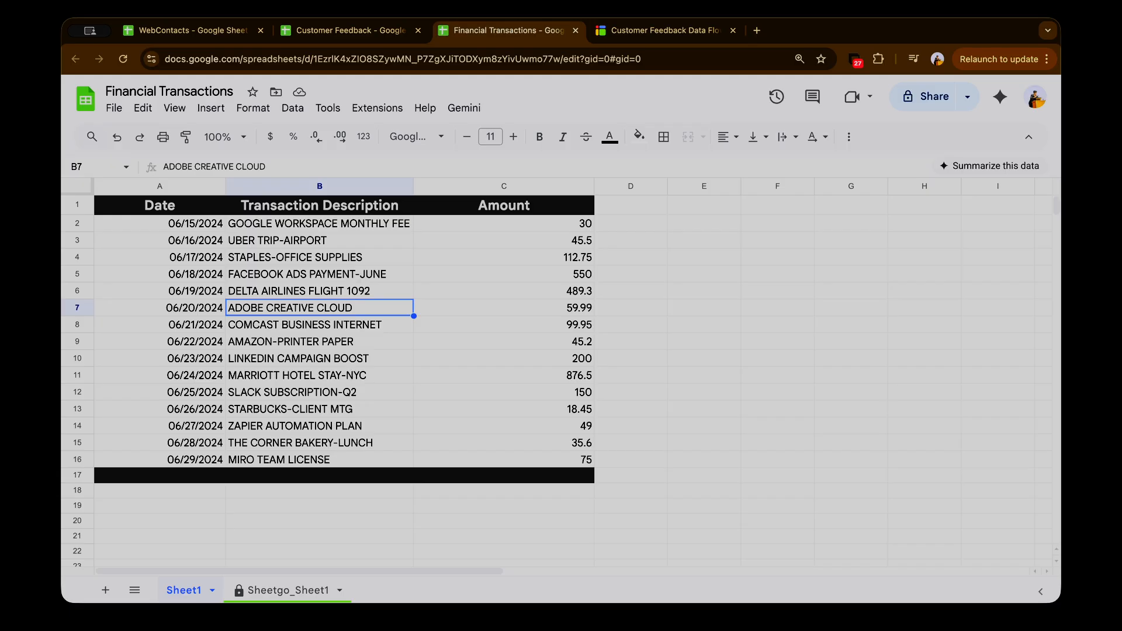
# Switch back to Sheetgo and create another blank workflow from the workspace
pyautogui.click(661, 32)
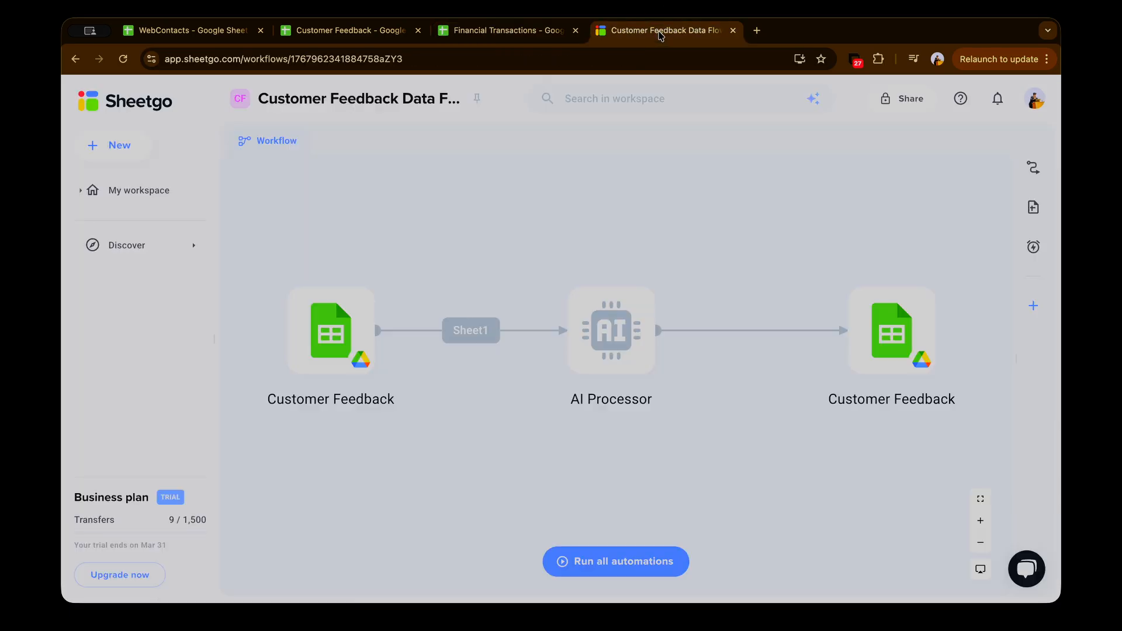
pyautogui.click(157, 111)
pyautogui.click(93, 147)
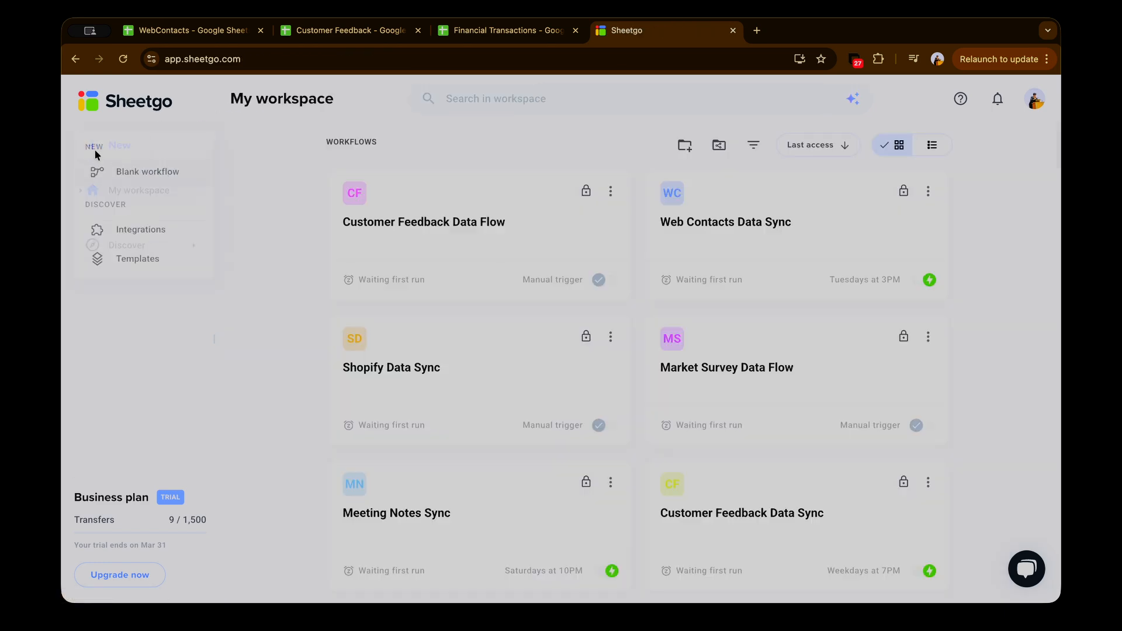
pyautogui.click(111, 176)
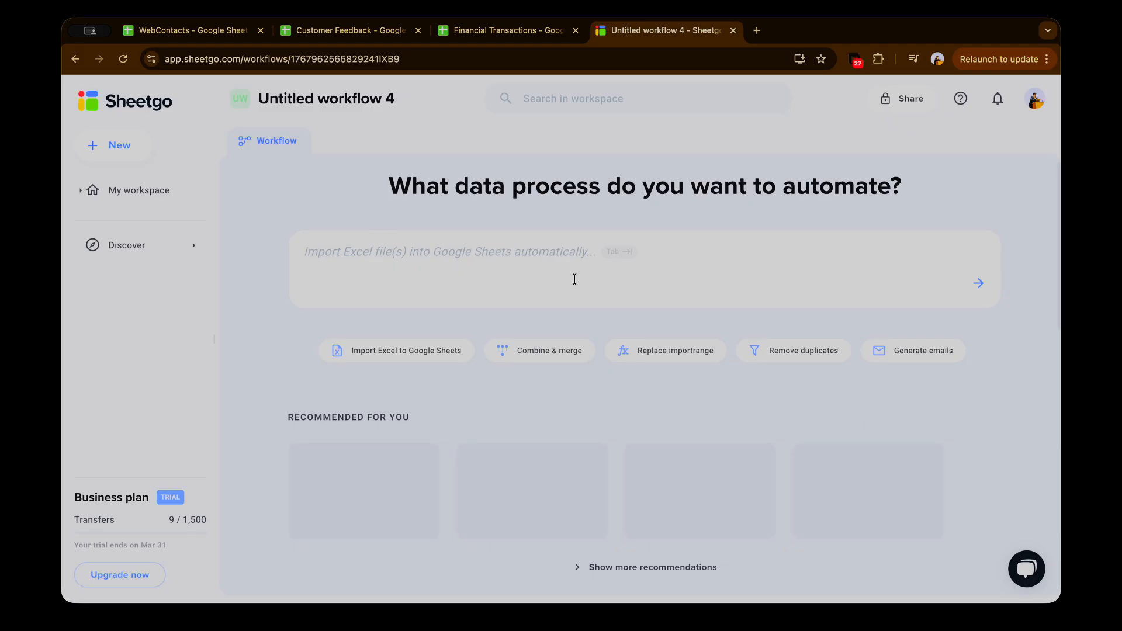
pyautogui.scroll(-6, 453, 362)
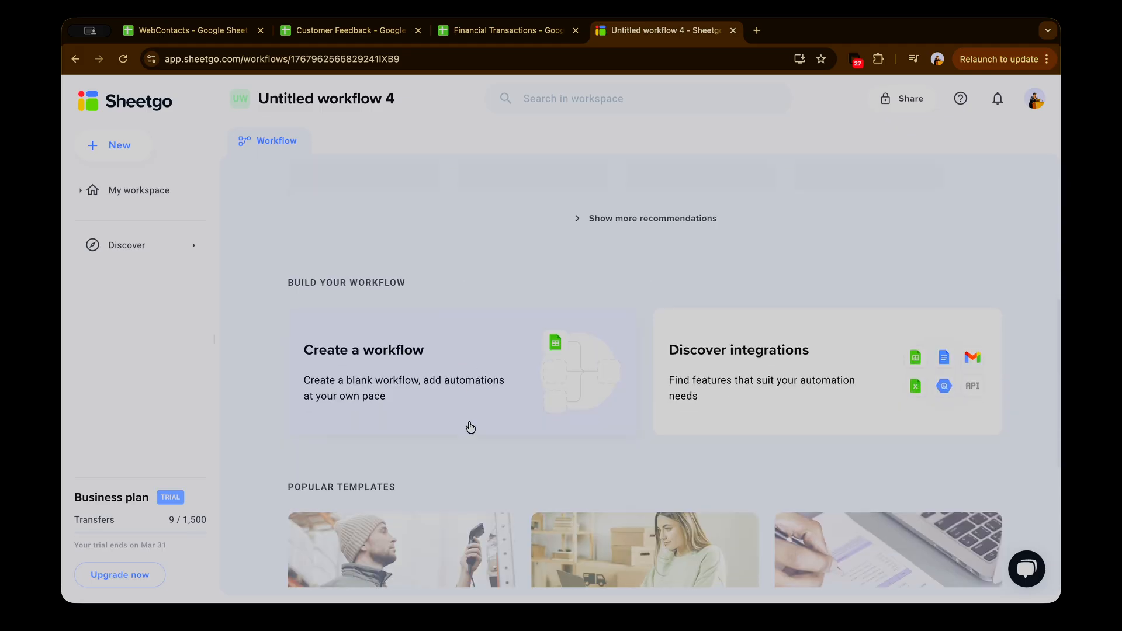
pyautogui.click(413, 380)
# Add an automation with Sheet1 of the Google Sheets file Financial Transactions as its source and proceed to the data processor selection
pyautogui.click(643, 417)
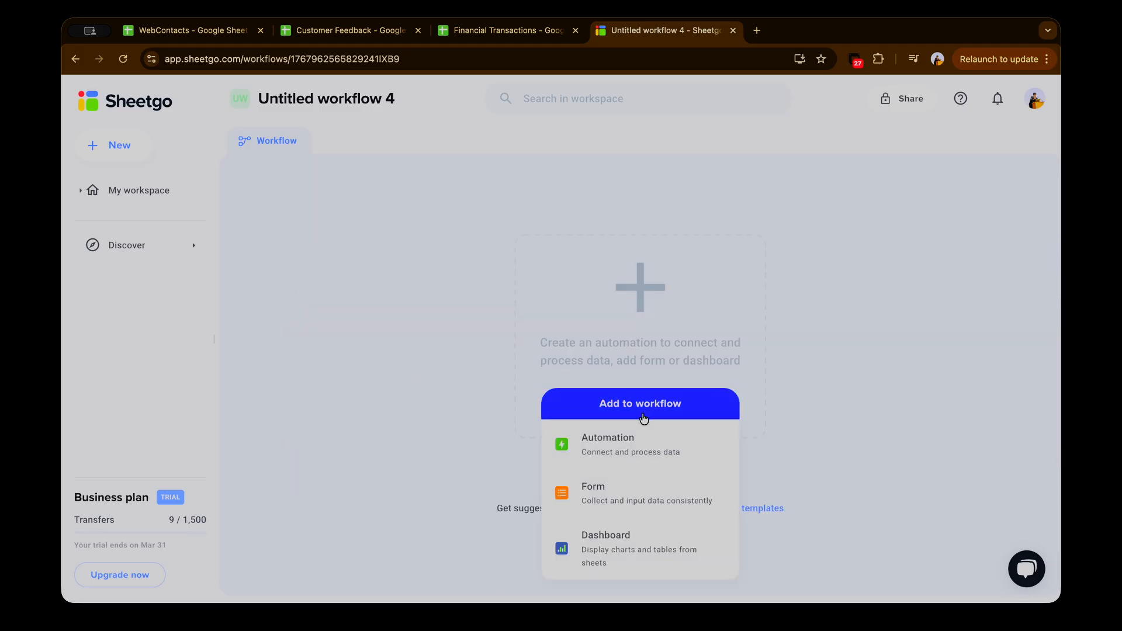
pyautogui.click(636, 440)
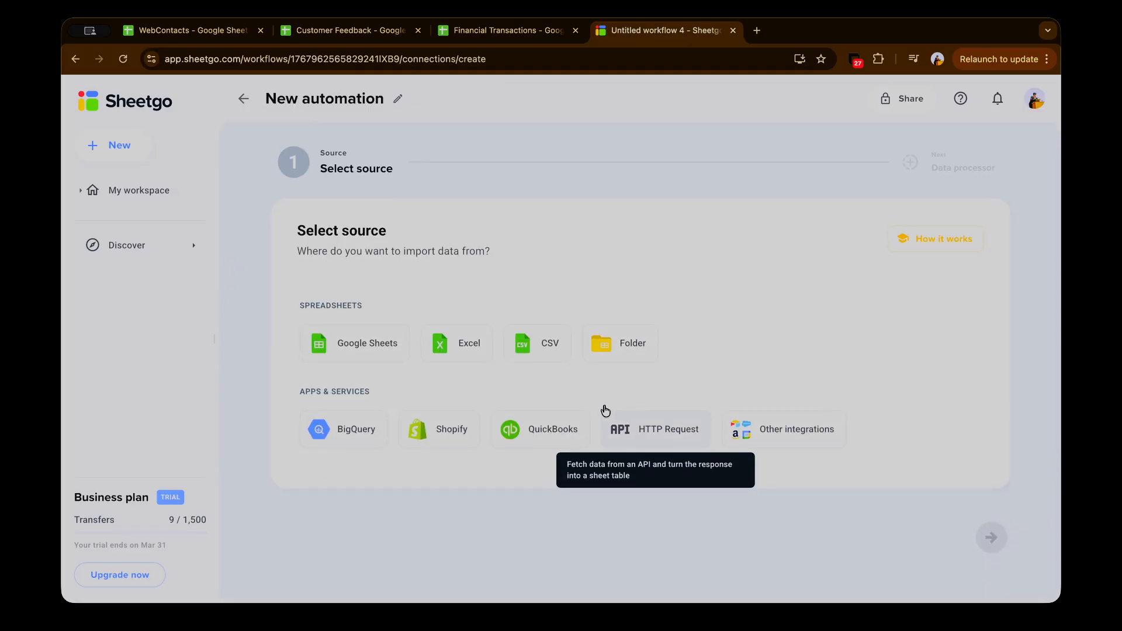
pyautogui.click(367, 345)
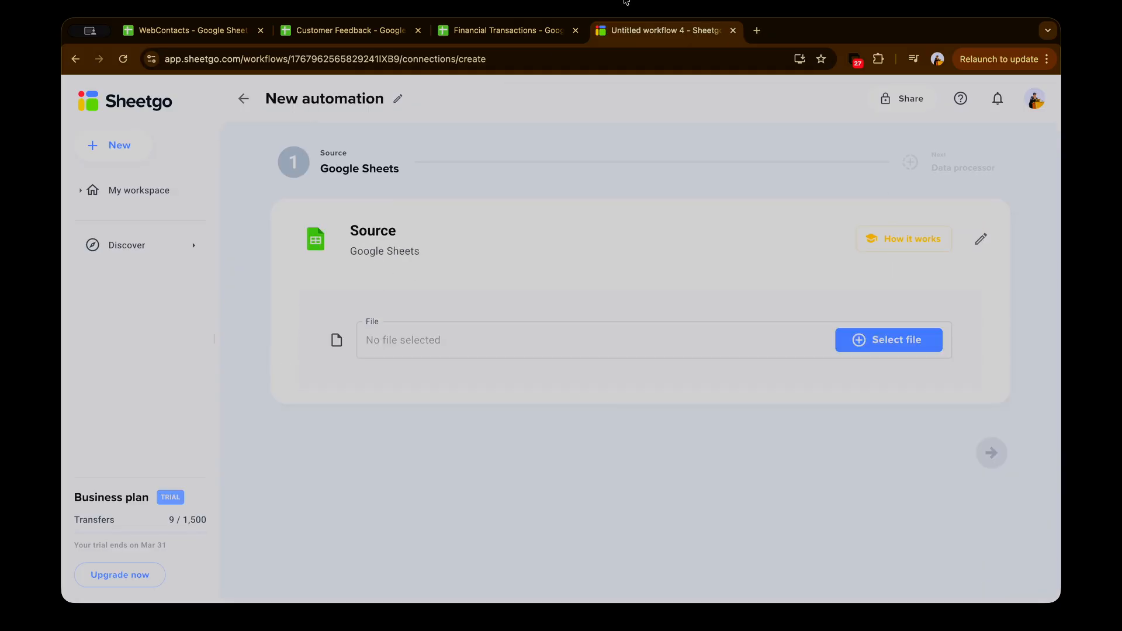
pyautogui.click(874, 344)
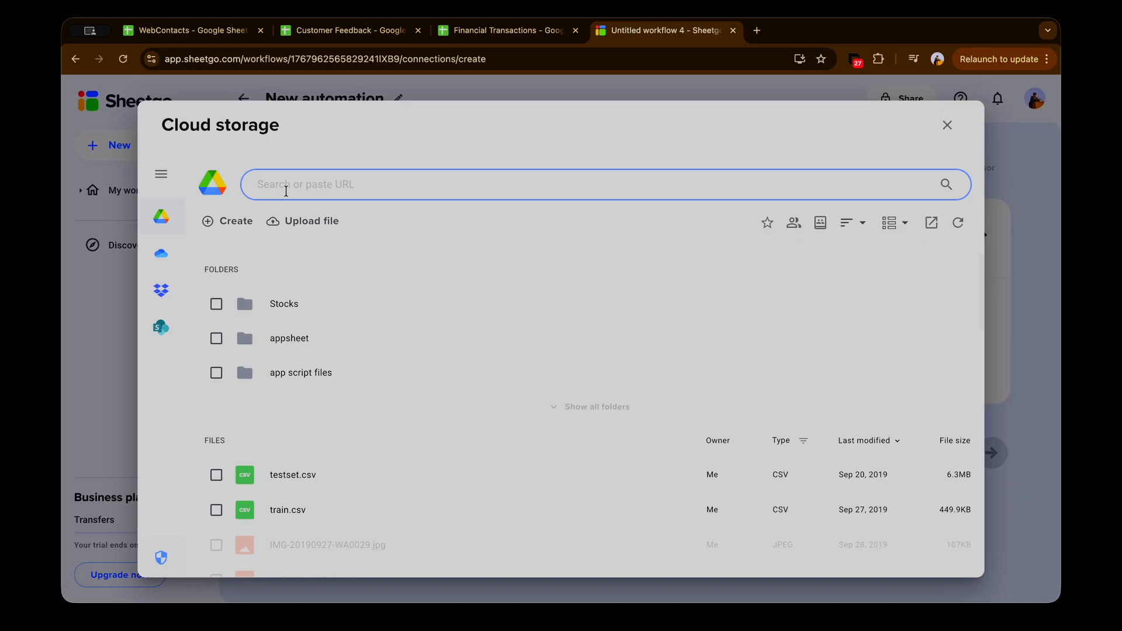
pyautogui.write('Financial Transactions')
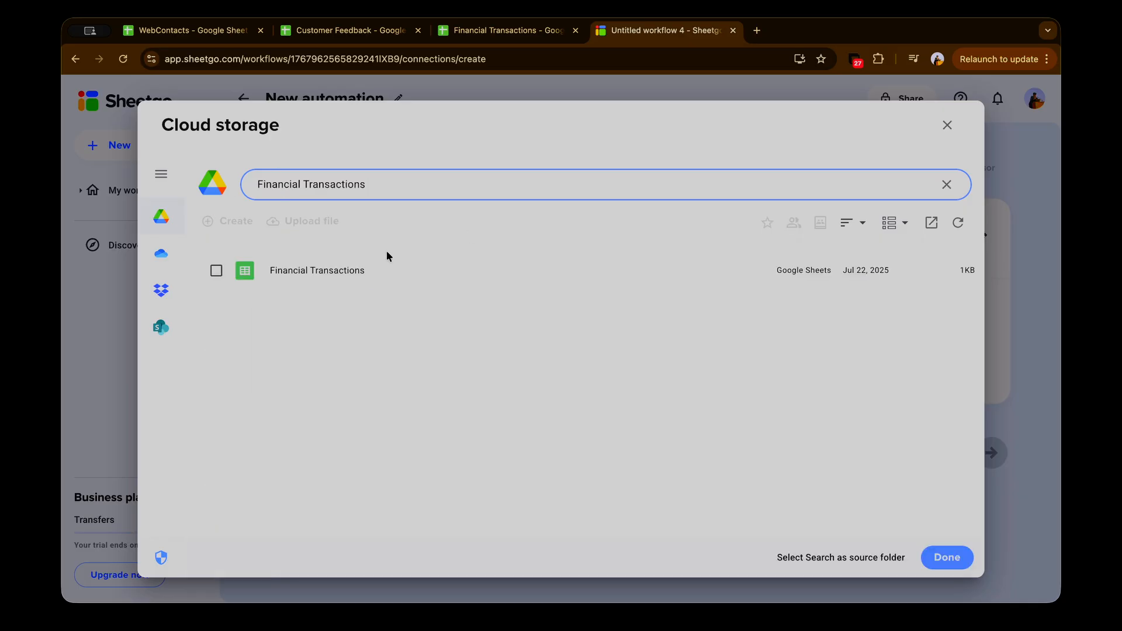
pyautogui.click(387, 265)
pyautogui.click(946, 556)
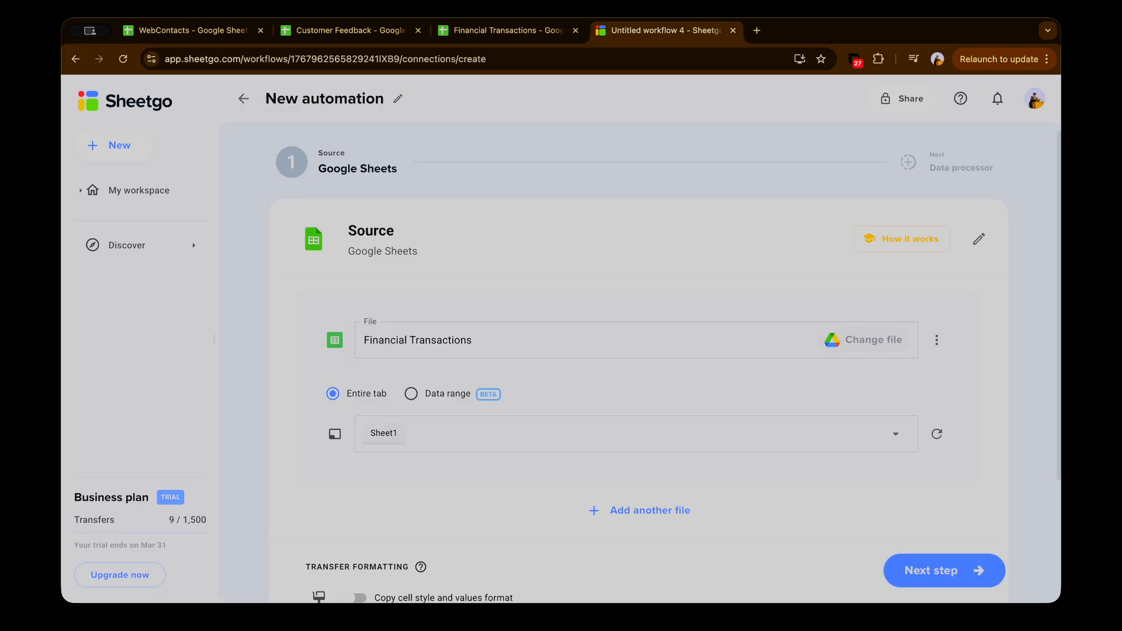
pyautogui.click(933, 578)
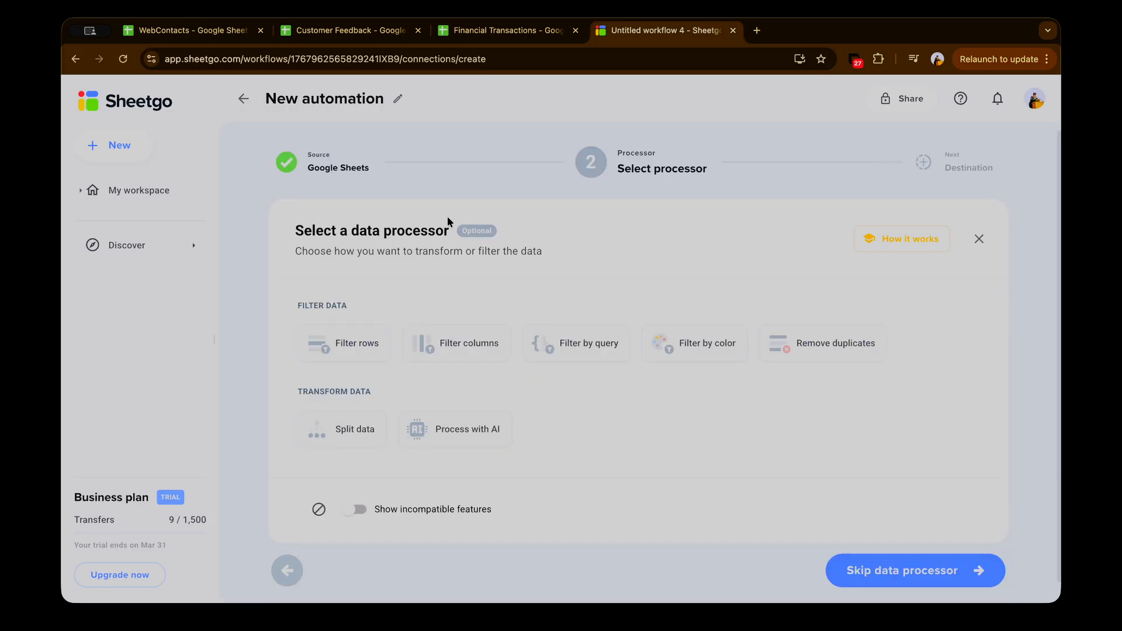
# Add a Process with AI step creating a ‘Category’ column from the Description column: Travel, Software & Subscriptions, Office Supplies, or Meals & Entertainment
pyautogui.click(478, 430)
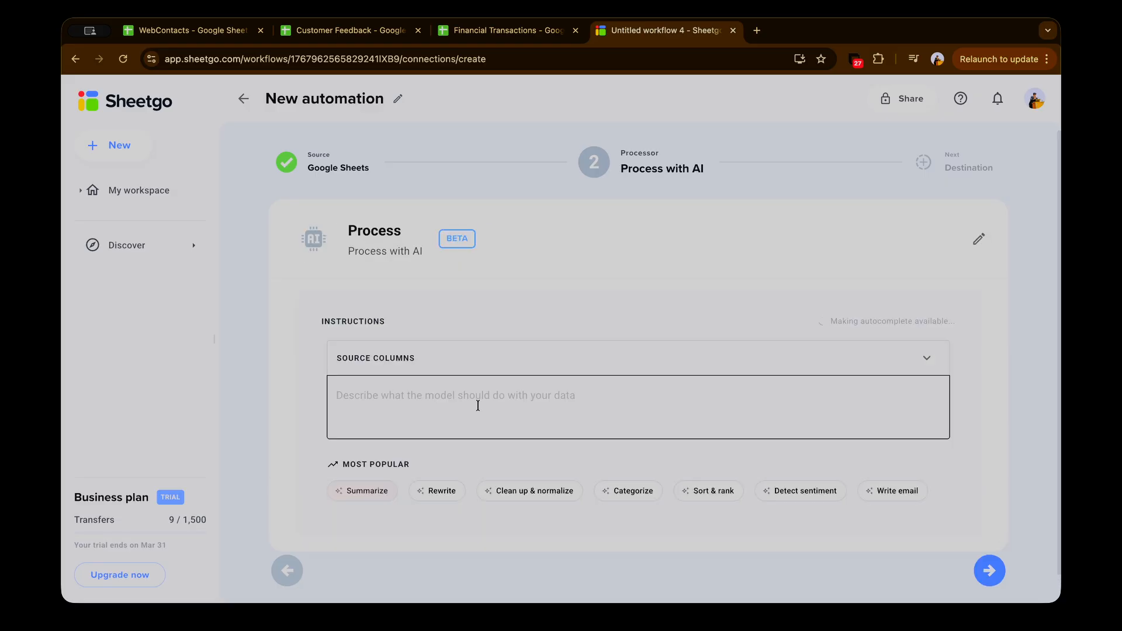
pyautogui.click(484, 387)
pyautogui.write('Review the Description column and create a new column called ‘Category’. Classify each transaction as one of: Travel, Software & Subscriptions, Office Supplies, or Meals & Entertainment.')
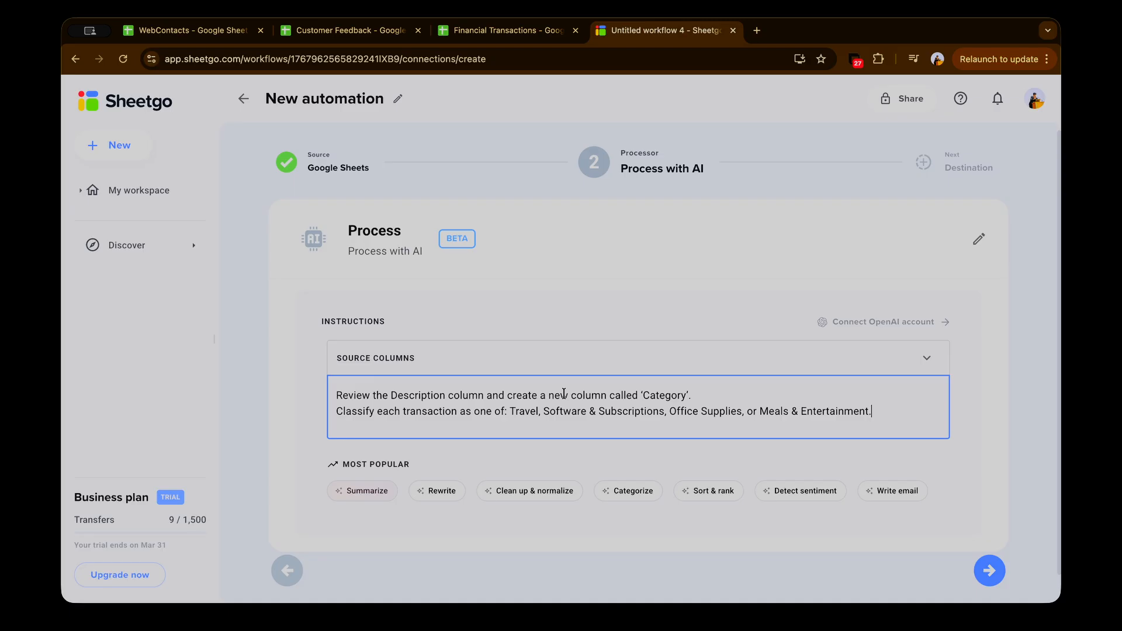
pyautogui.click(989, 571)
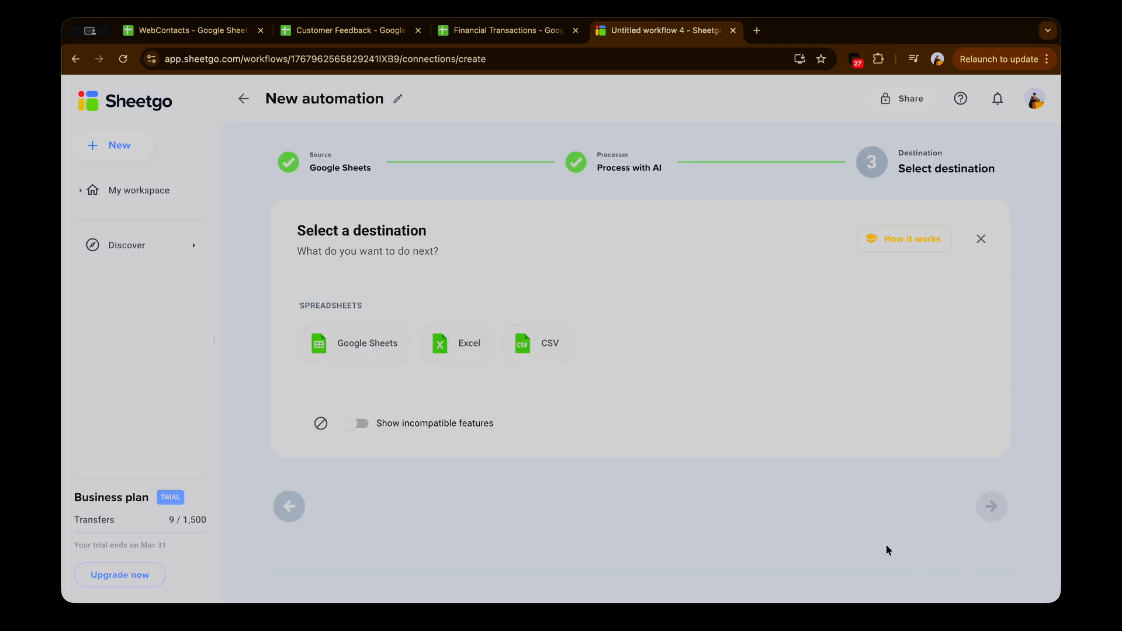
# Choose Google Sheets as the destination and select the existing file Financial Transactions
pyautogui.click(343, 344)
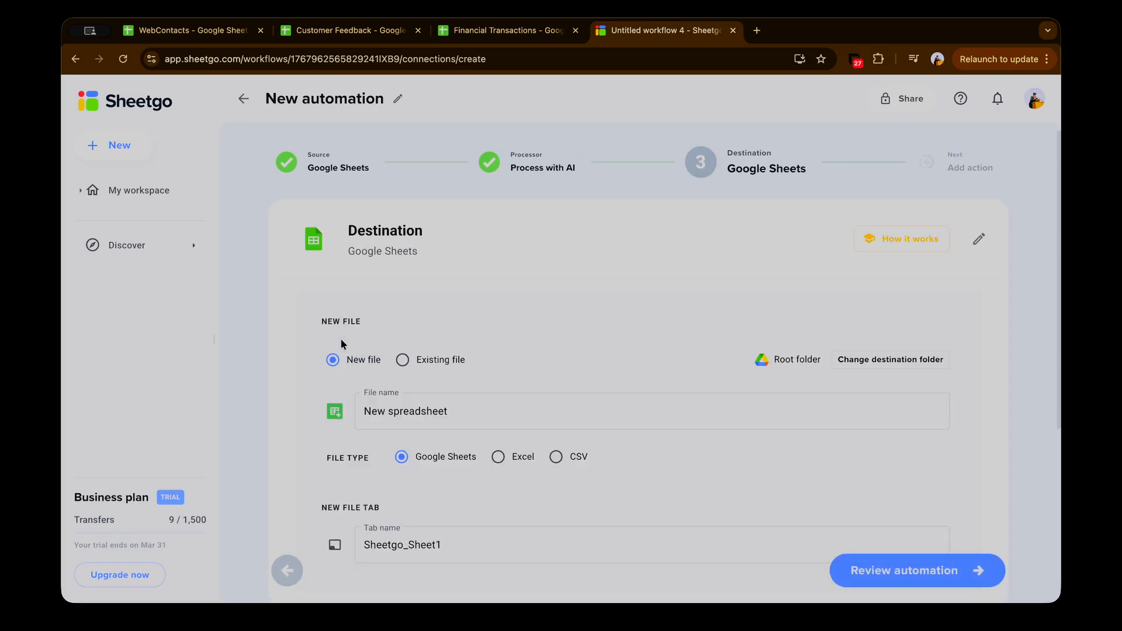
pyautogui.click(430, 362)
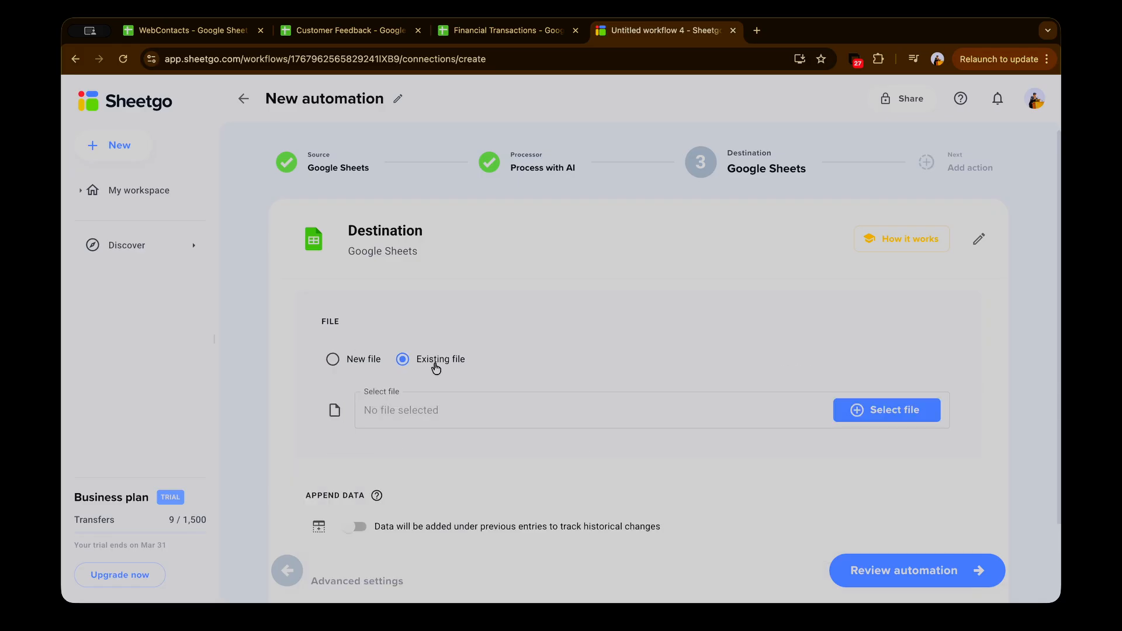
pyautogui.click(339, 361)
pyautogui.click(433, 359)
pyautogui.click(921, 419)
pyautogui.write('Financial Transactions')
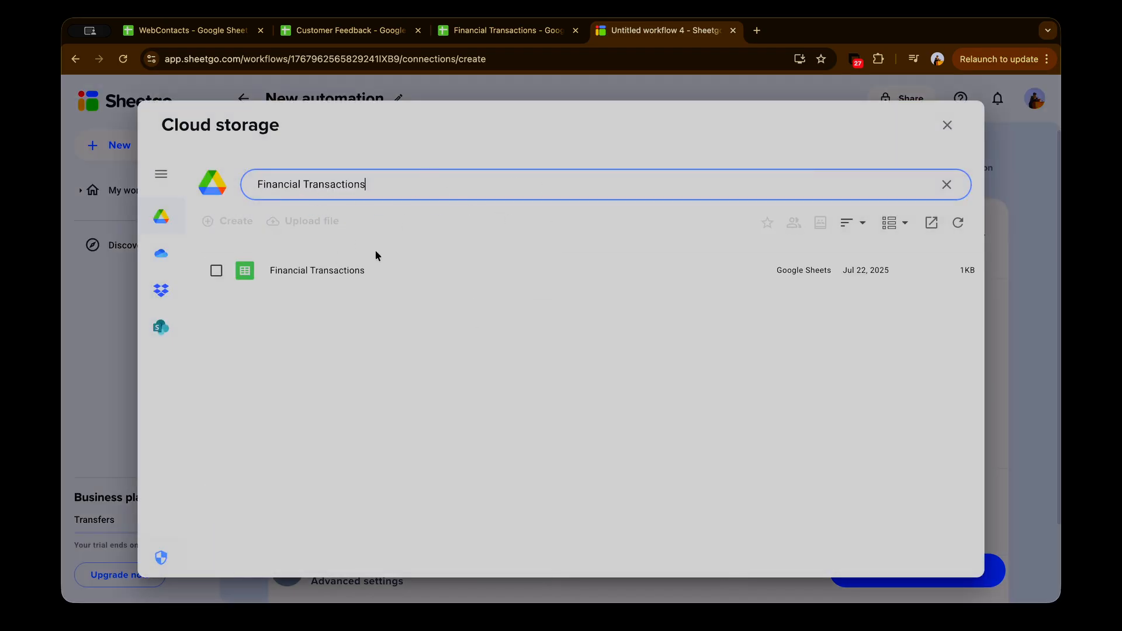
pyautogui.click(216, 271)
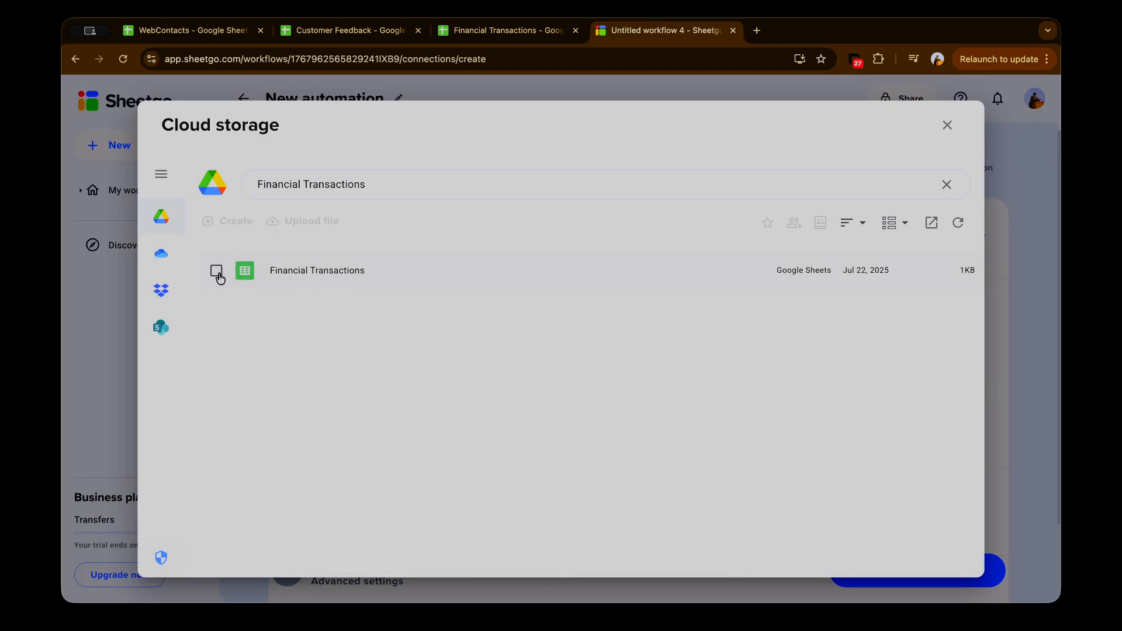
pyautogui.click(954, 558)
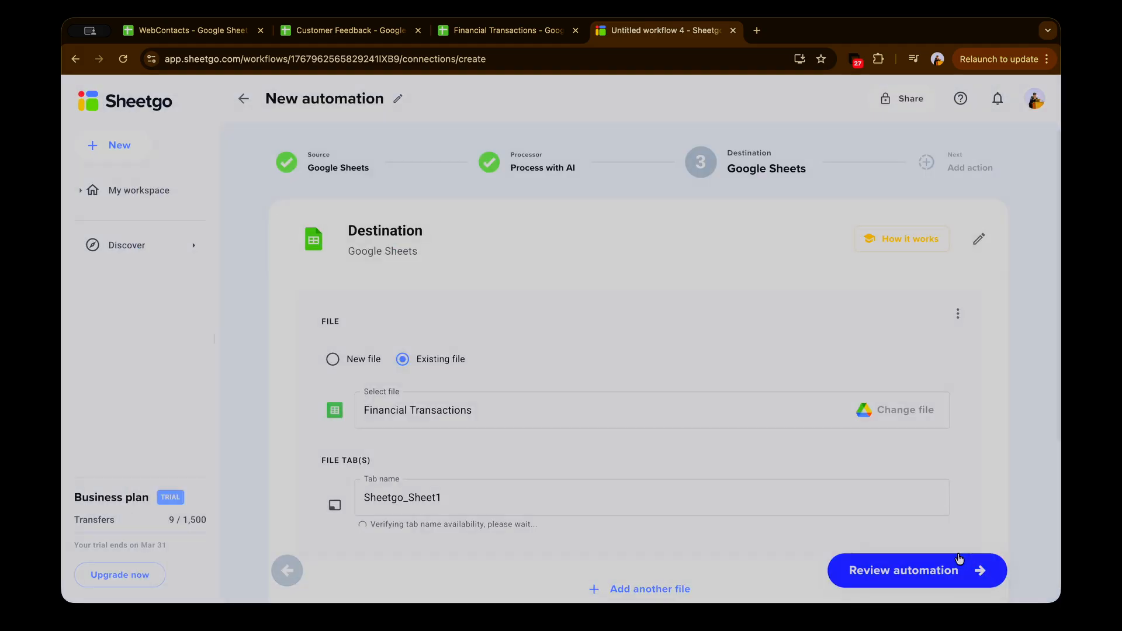
# Name the destination tab Processed_Transactions
pyautogui.doubleClick(518, 436)
pyautogui.press('BackSpace')
pyautogui.scroll(-2, 518, 436)
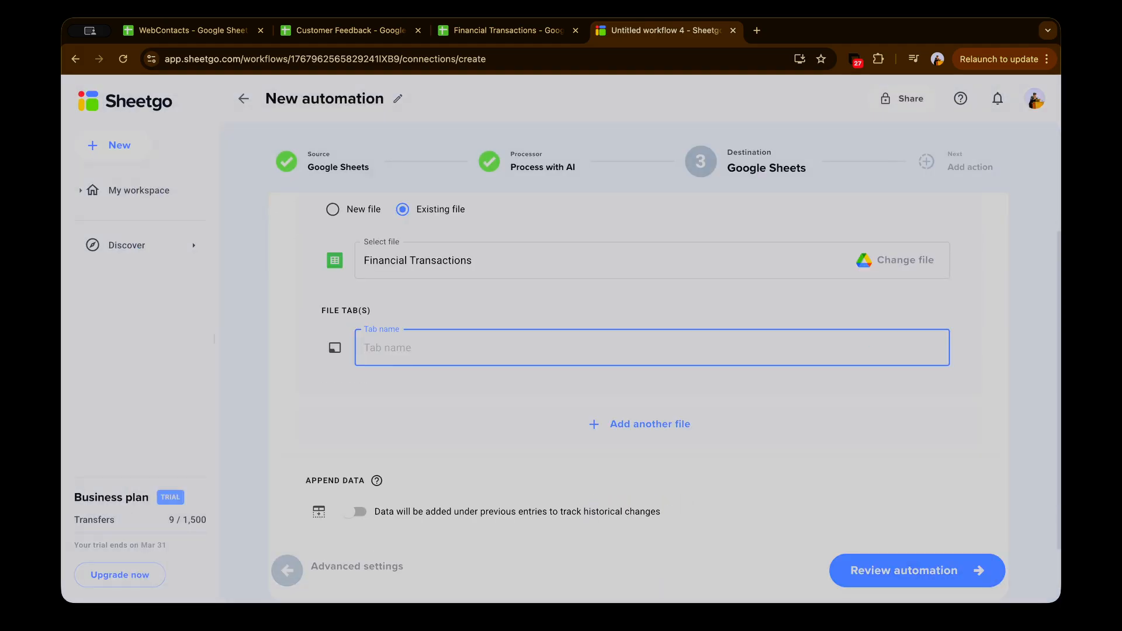
pyautogui.write('Processed_Transactions')
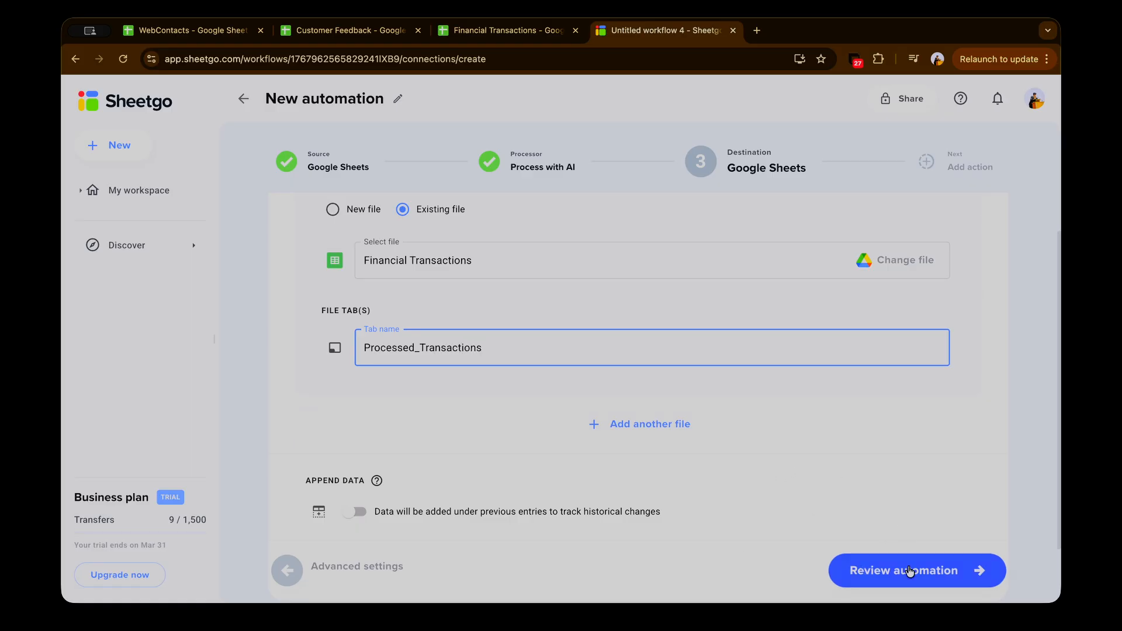
# Proceed to the automation review, inspect and dismiss the automatic update settings, and finish and run the automation
pyautogui.scroll(-2, 520, 551)
pyautogui.click(871, 570)
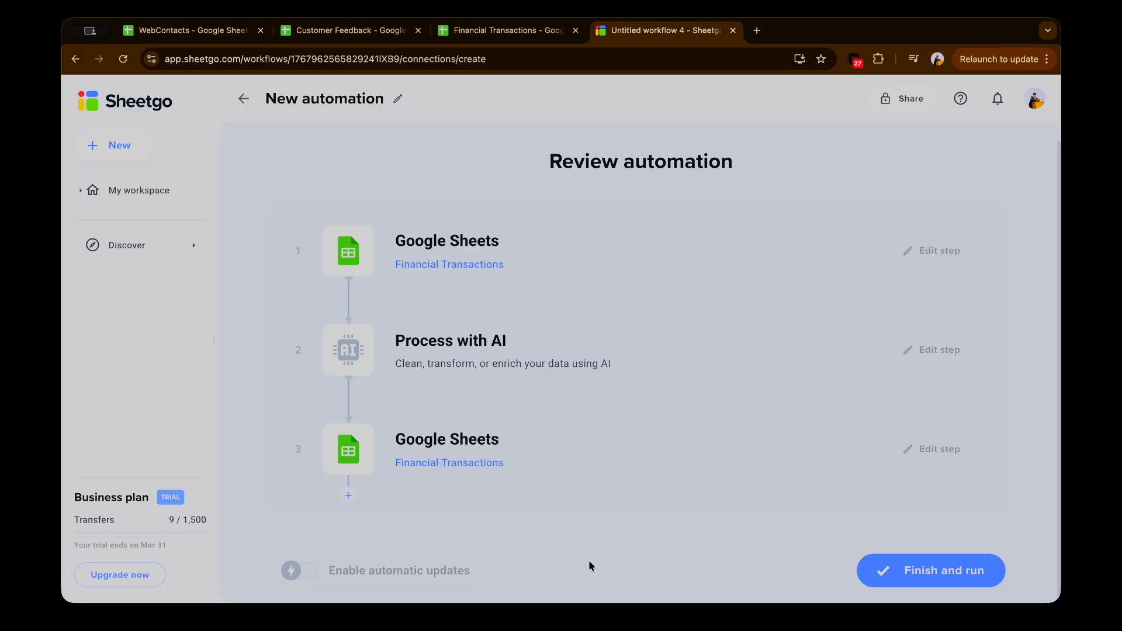
pyautogui.click(402, 570)
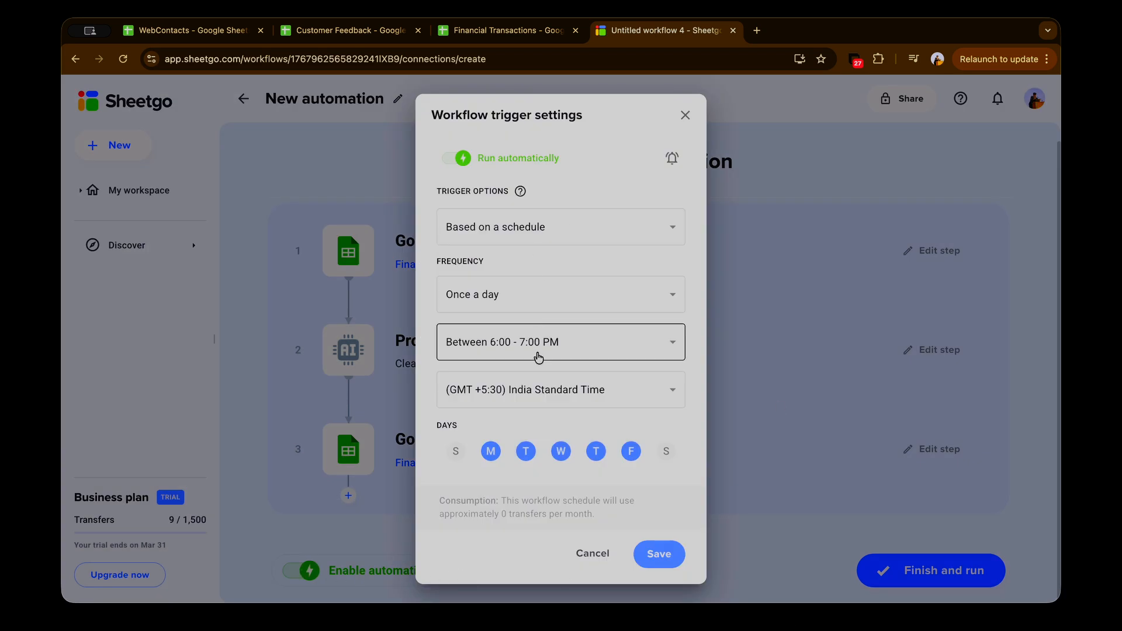
pyautogui.click(687, 112)
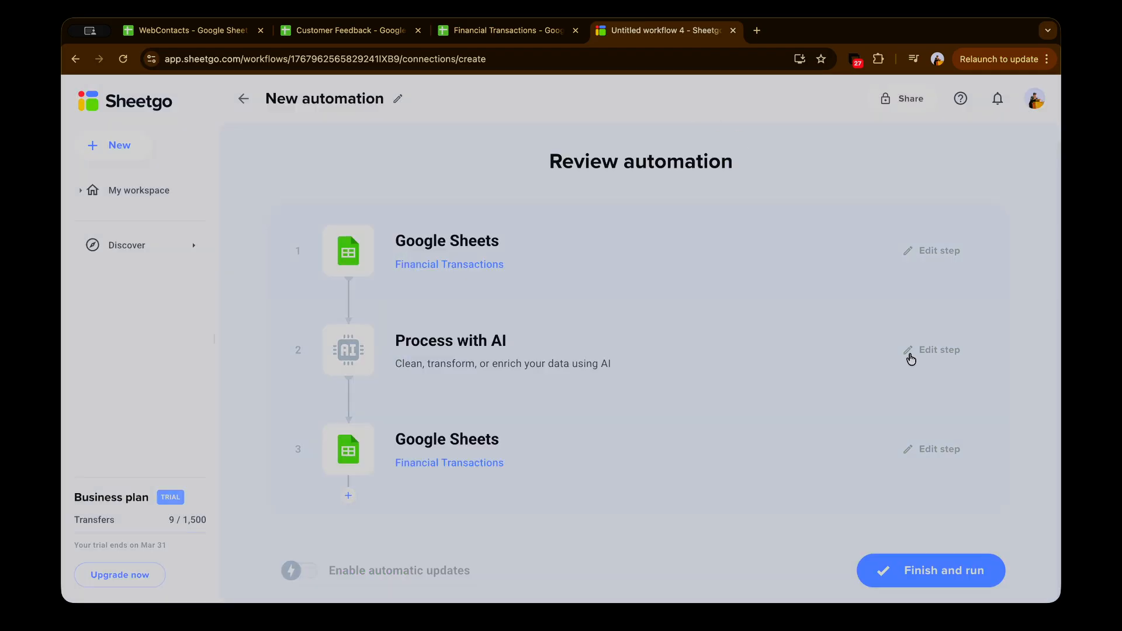
pyautogui.click(915, 568)
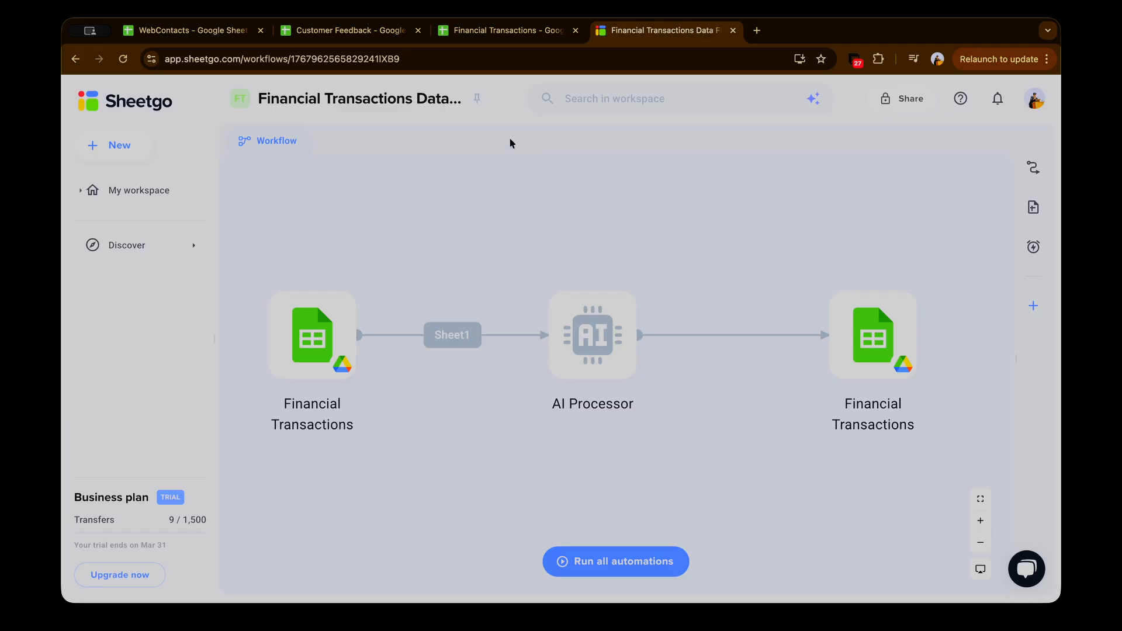
# Switch to the Financial Transactions spreadsheet, open the Processed_Transactions sheet and widen the Category column to fit its contents
pyautogui.click(496, 32)
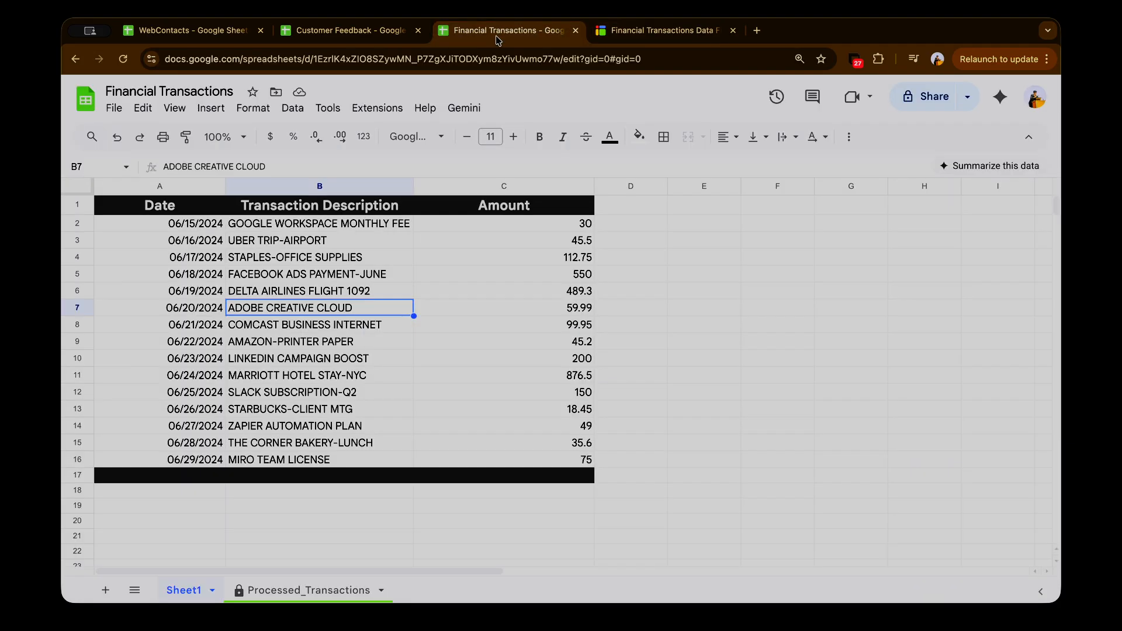
pyautogui.click(304, 589)
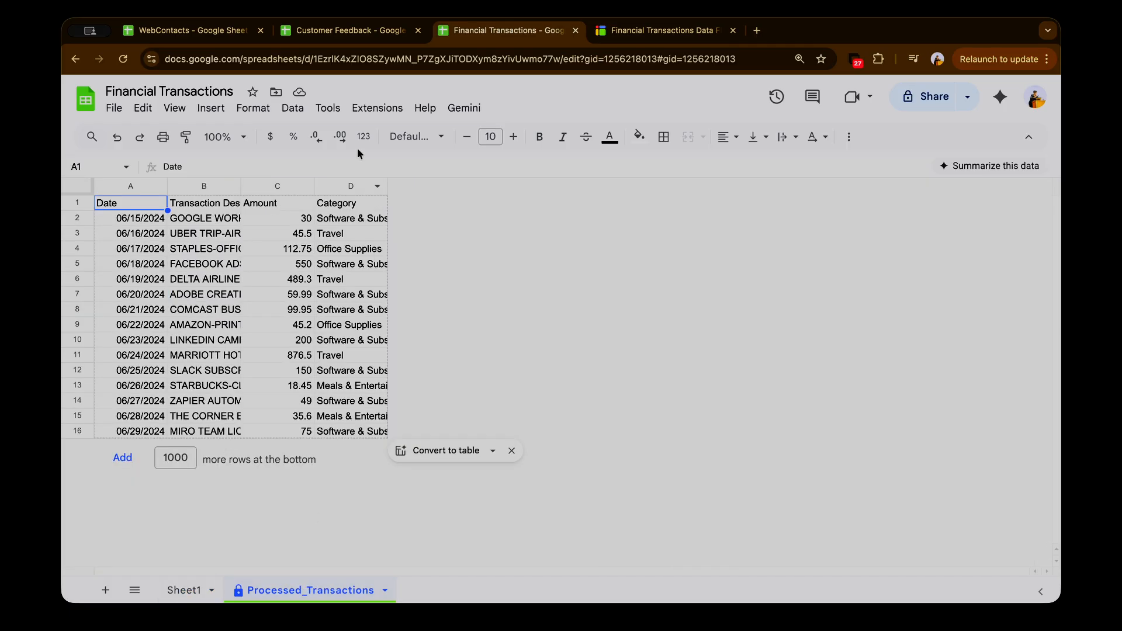
pyautogui.doubleClick(387, 186)
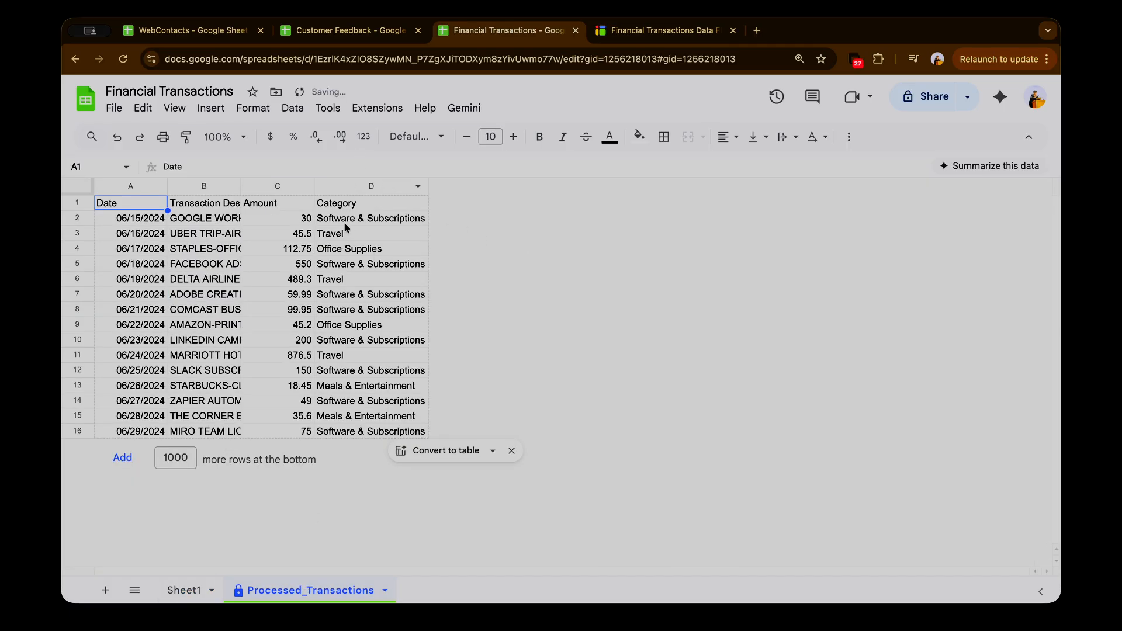
# Examine the AI-generated categories in the Category column of the Processed_Transactions sheet
pyautogui.moveTo(344, 222); pyautogui.dragTo(370, 430)
pyautogui.click(371, 401)
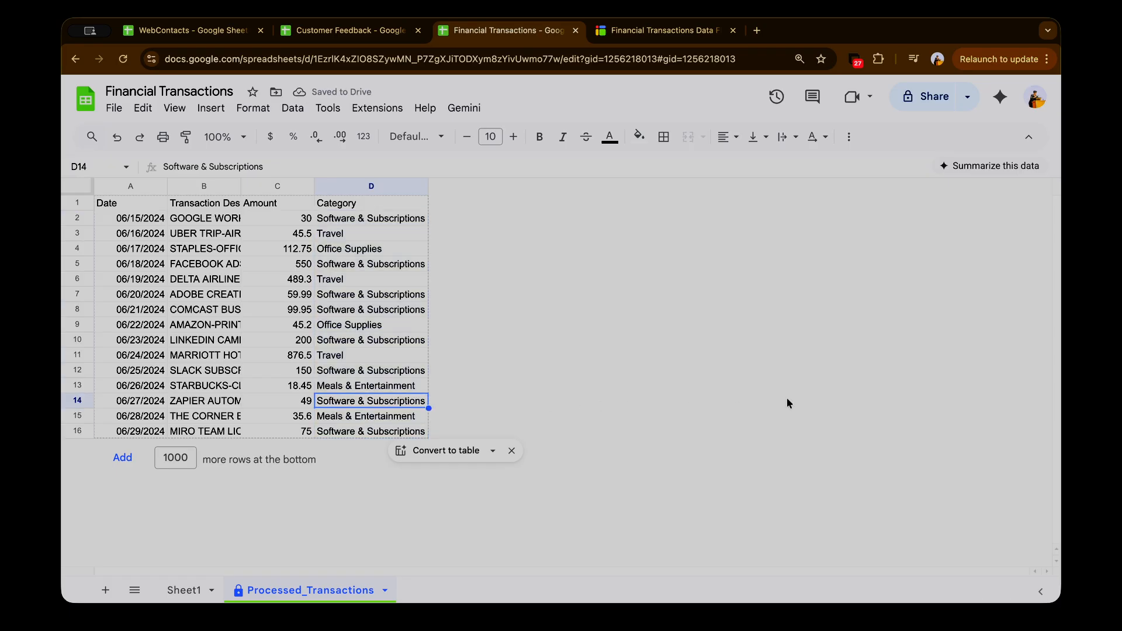
pyautogui.press('Up')
pyautogui.press('Up')
pyautogui.press('Up')
pyautogui.press('Up')
pyautogui.press('Up')
pyautogui.press('Up')
pyautogui.press('Up')
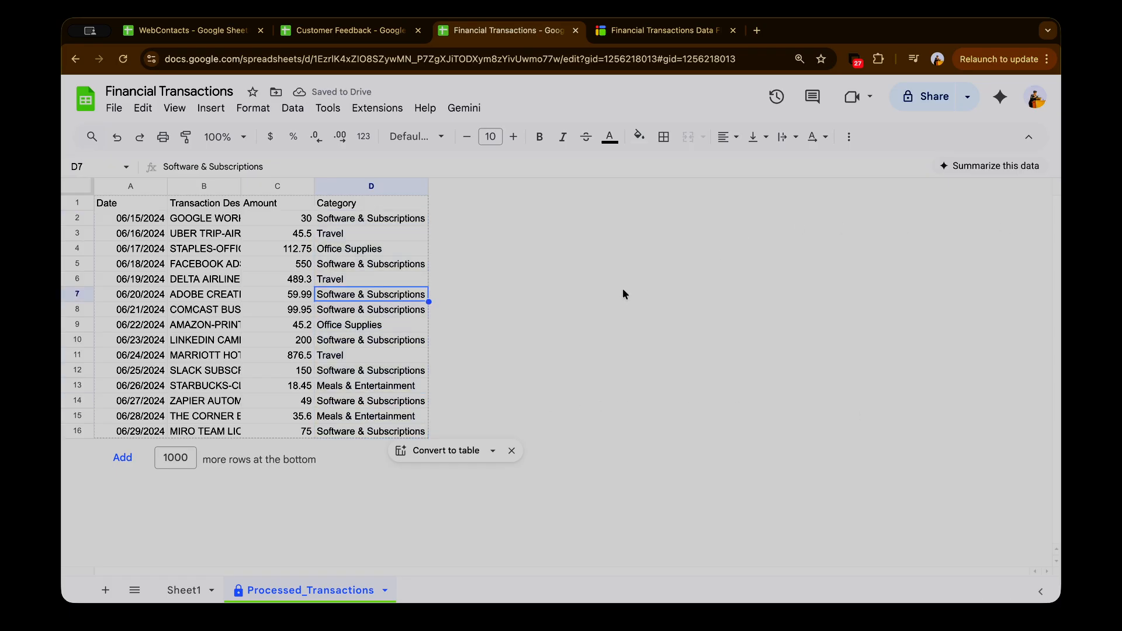
# Return to the Sheetgo workflow and turn on Run automatically in its trigger settings
pyautogui.click(623, 34)
pyautogui.click(1019, 363)
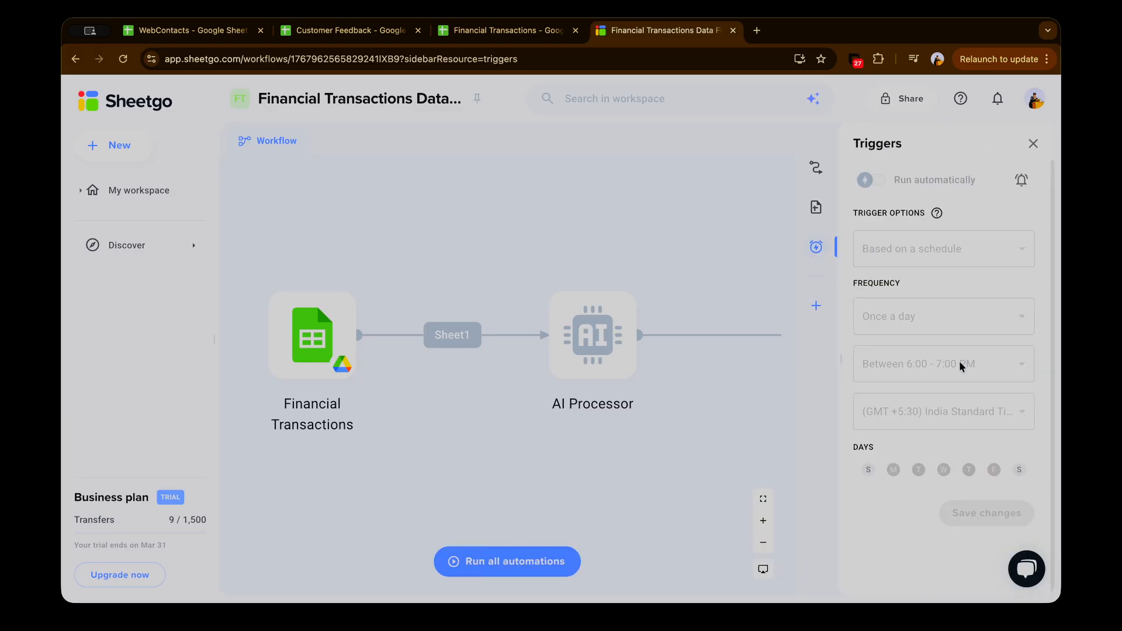
pyautogui.click(1031, 144)
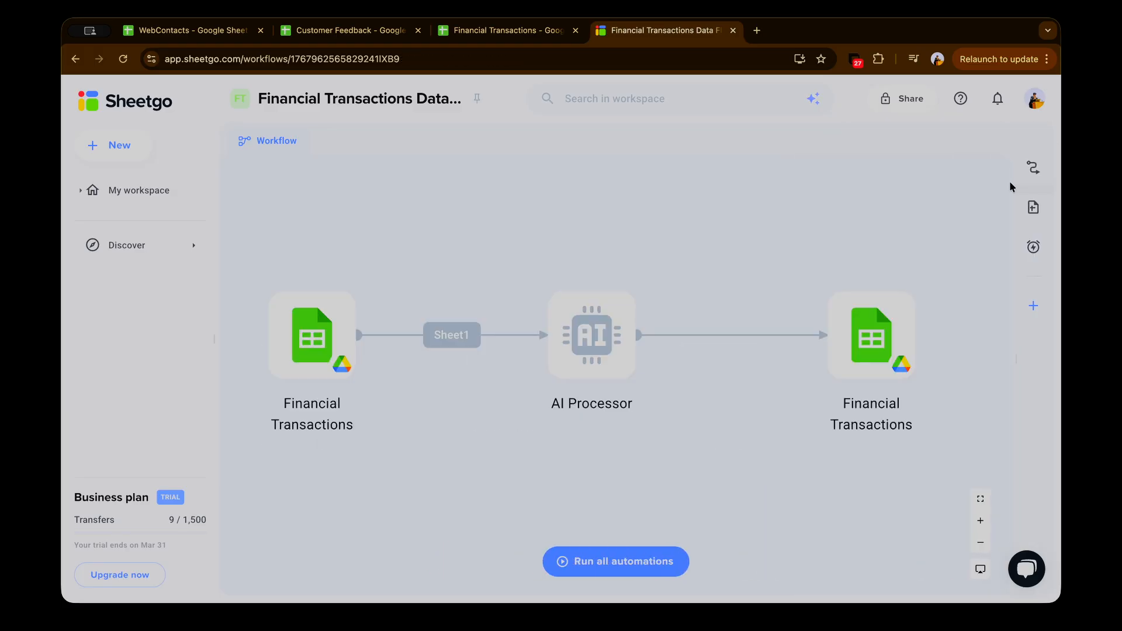
pyautogui.click(1032, 249)
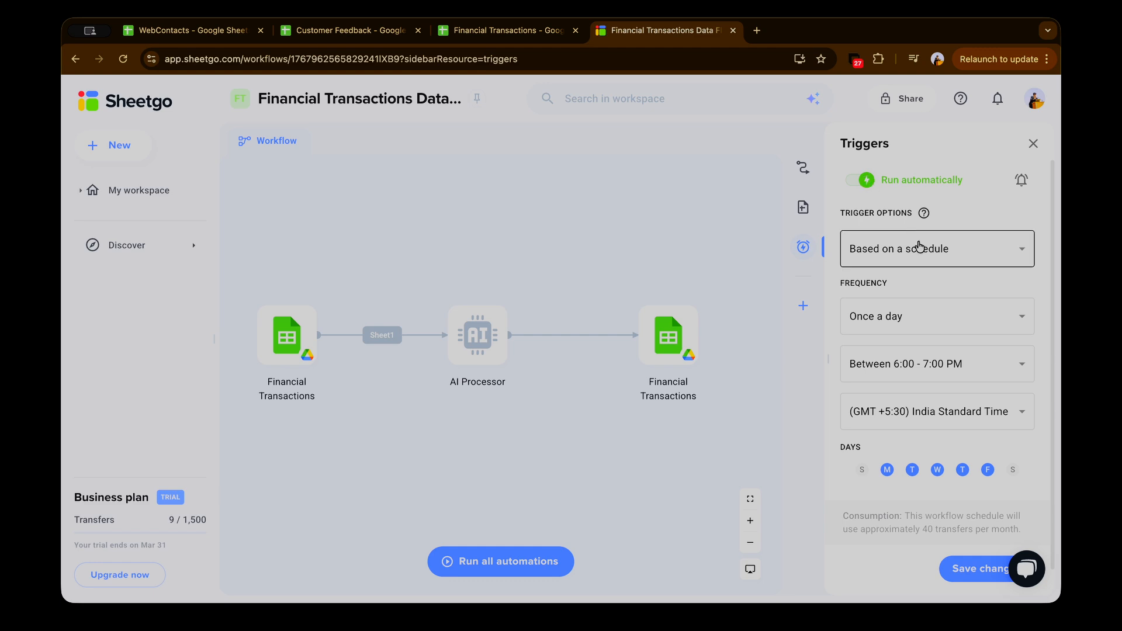
# Review the available trigger options and the schedule settings for the workflow's automatic runs
pyautogui.click(919, 245)
pyautogui.click(929, 250)
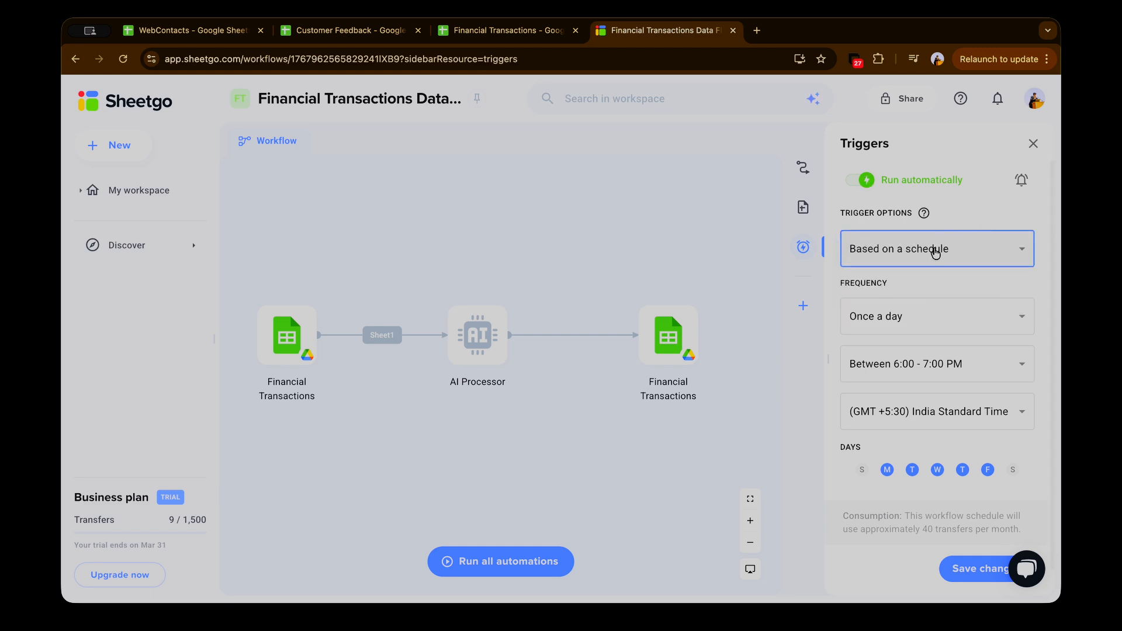
pyautogui.click(935, 251)
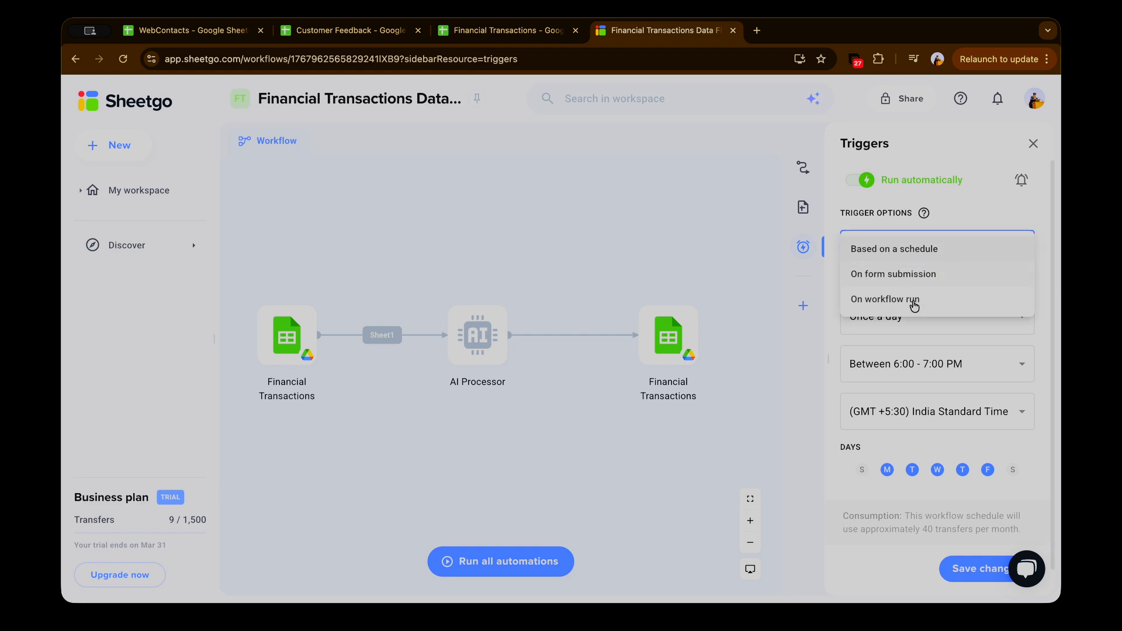
pyautogui.click(931, 343)
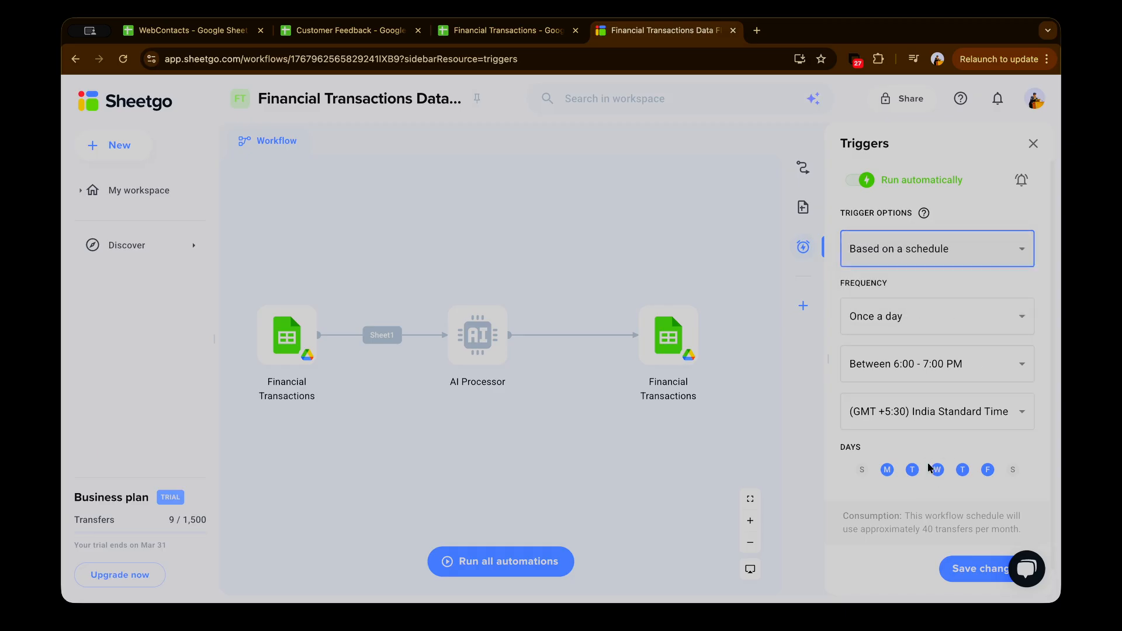
pyautogui.scroll(-2, 947, 479)
pyautogui.click(968, 507)
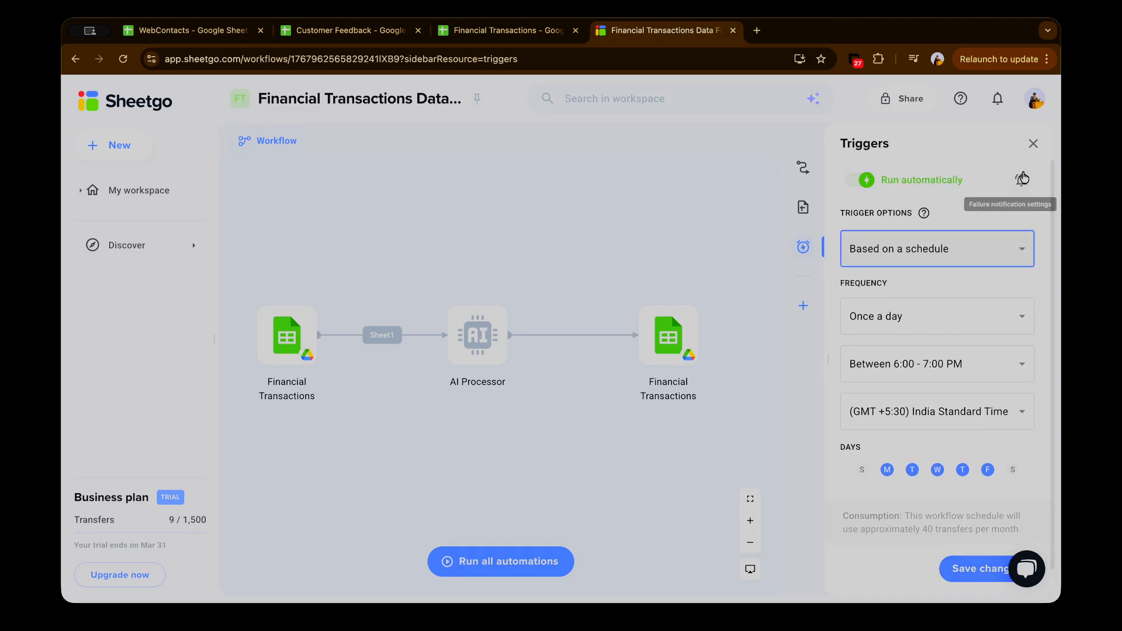
# Open the workflow's failure notification settings and review the available notification frequencies
pyautogui.click(1022, 178)
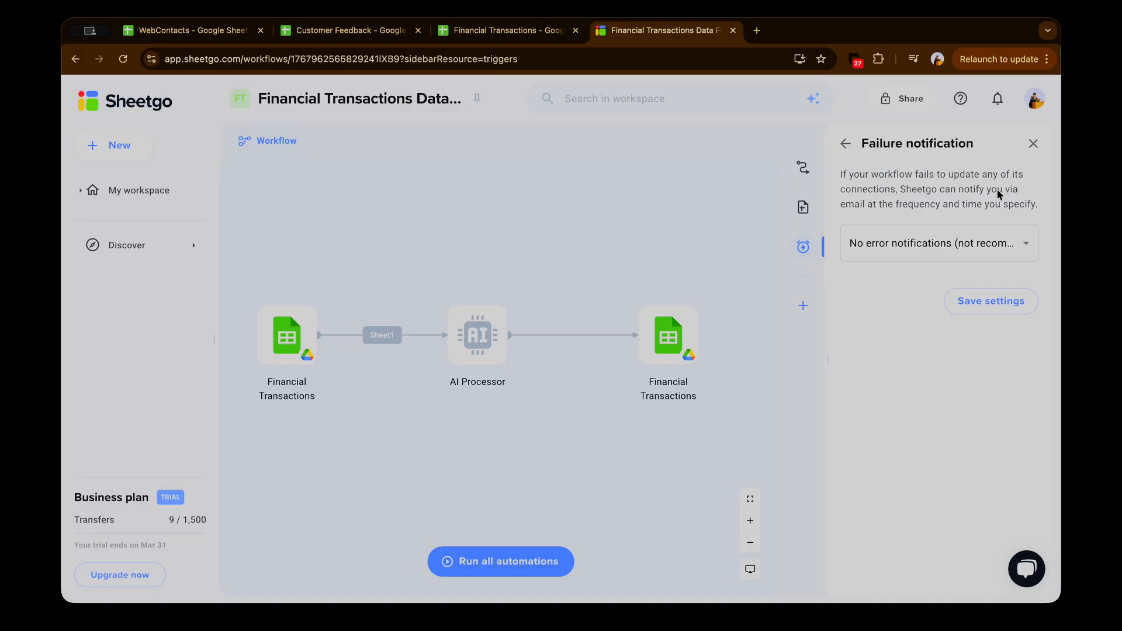
pyautogui.click(906, 244)
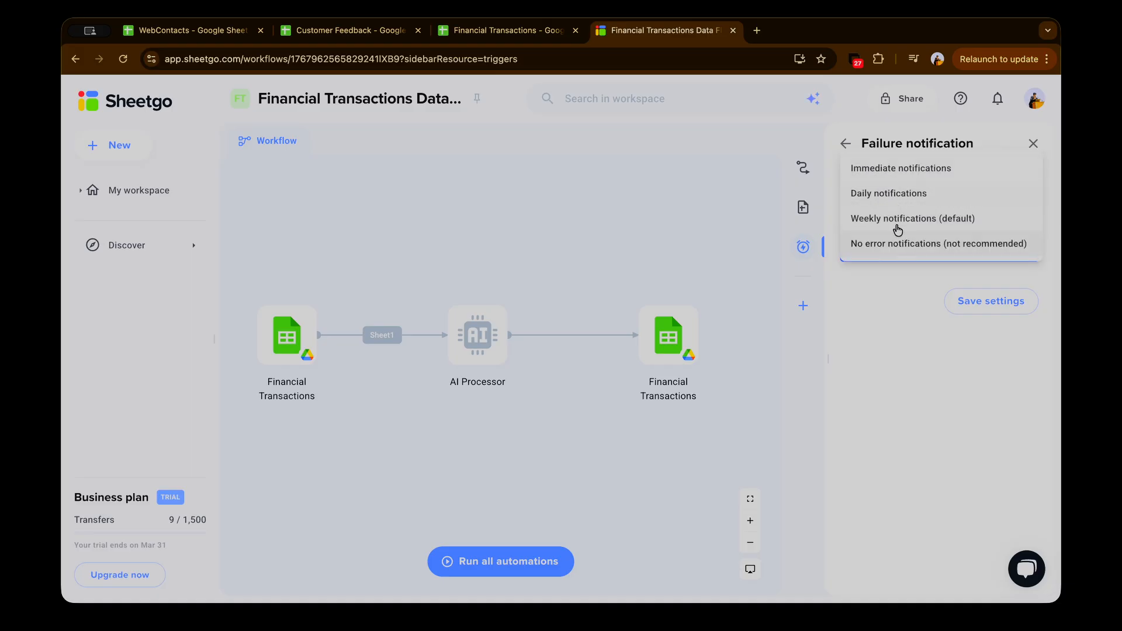
pyautogui.click(880, 306)
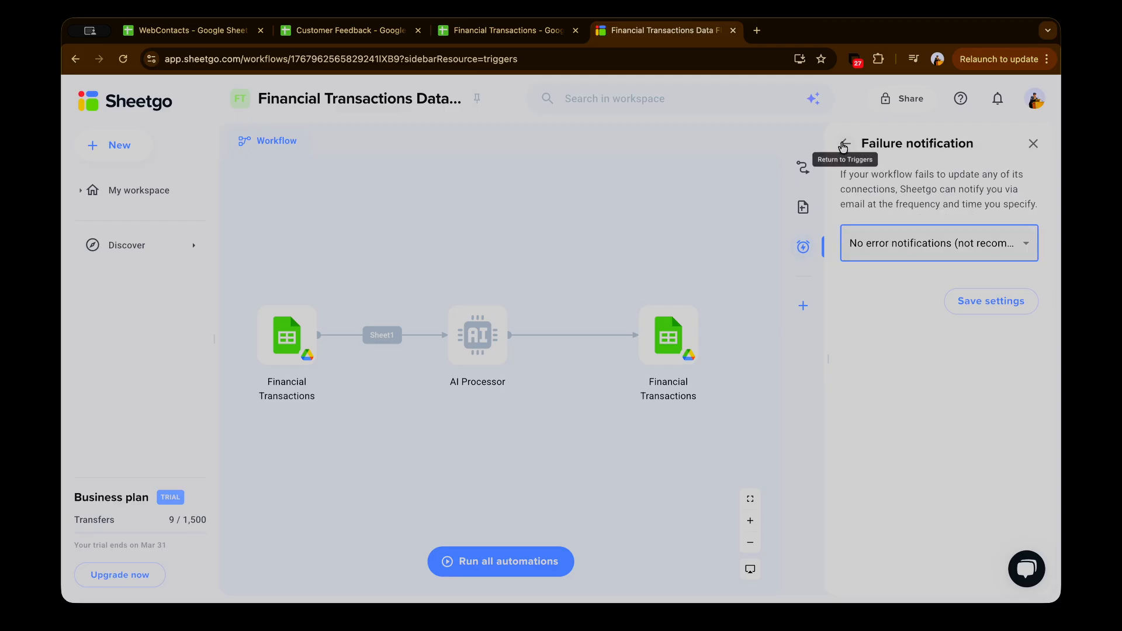
pyautogui.click(895, 233)
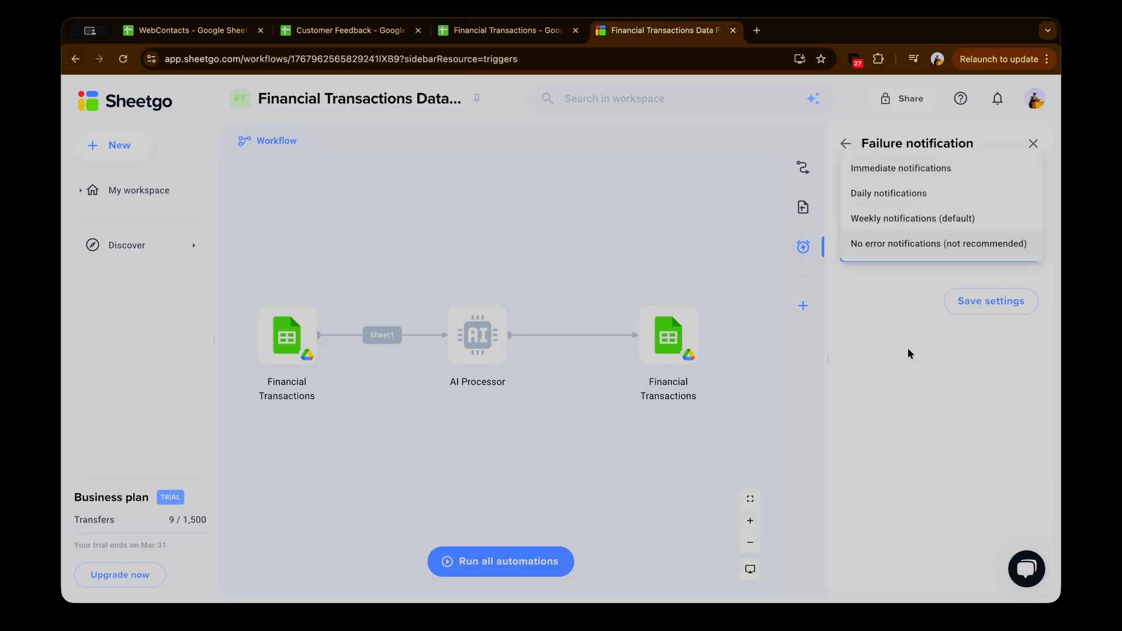